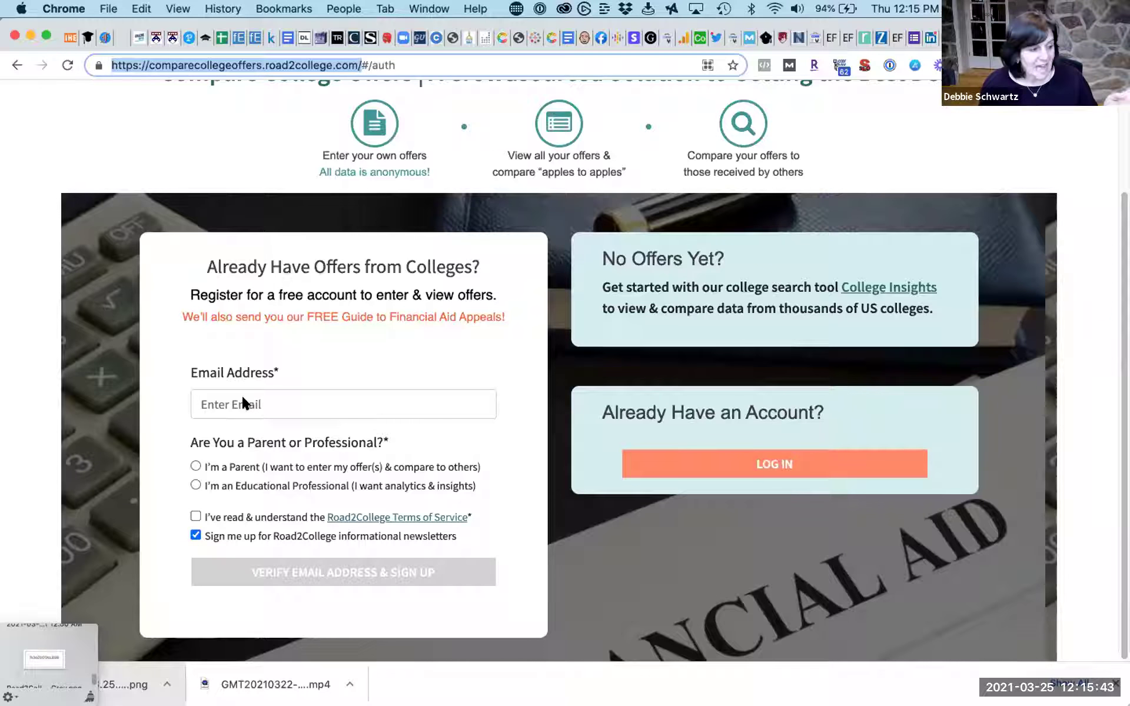
{"action": "left_click", "coordinate": [242, 403]}
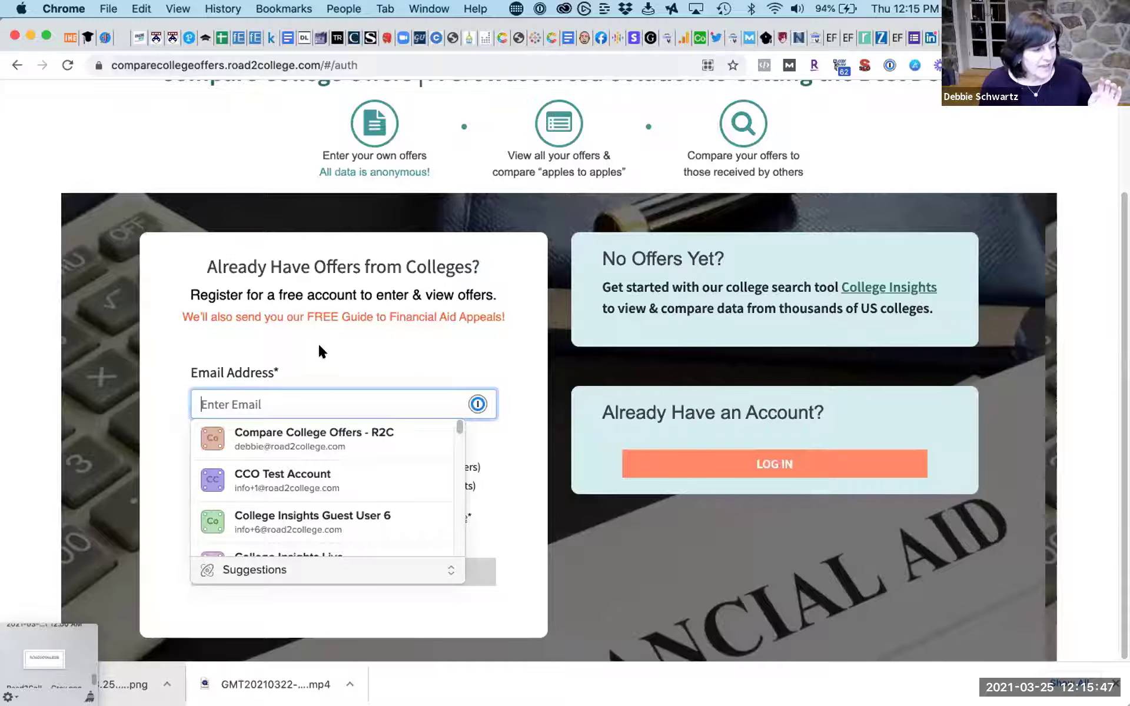
{"action": "left_click", "coordinate": [303, 366]}
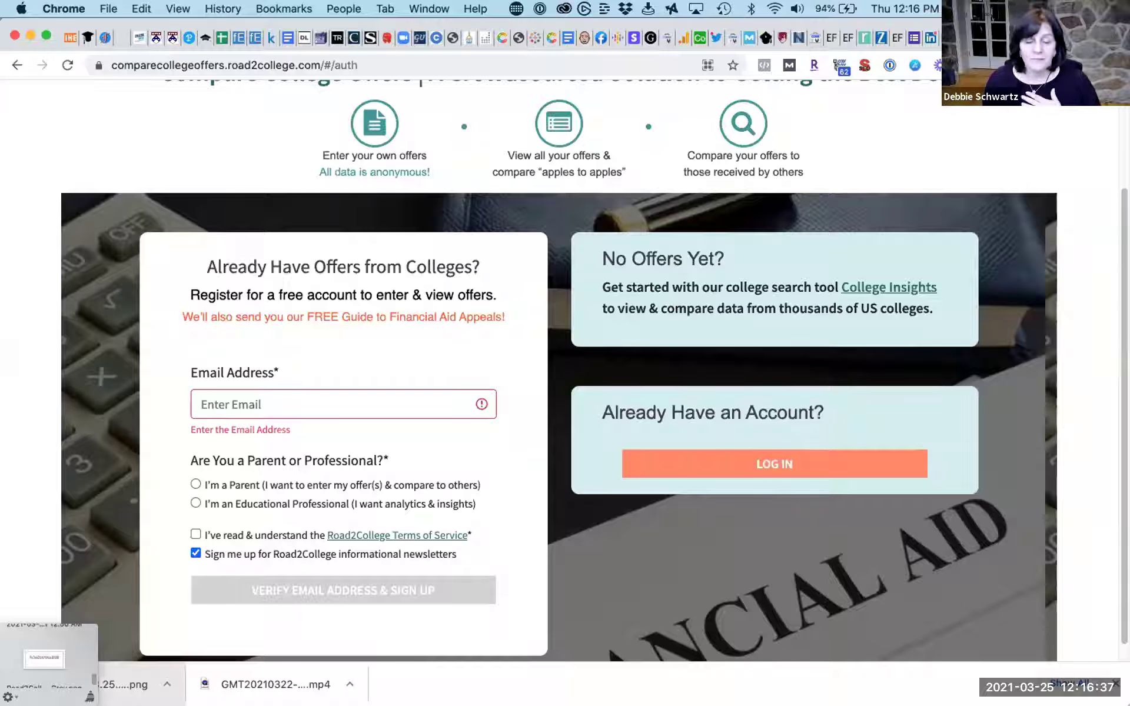
- Log in to the site by autofilling the email and password from the saved 1Password item "Compare College Offers - R2C"
{"action": "scroll", "coordinate": [893, 202], "scroll_direction": "up", "scroll_amount": 1}
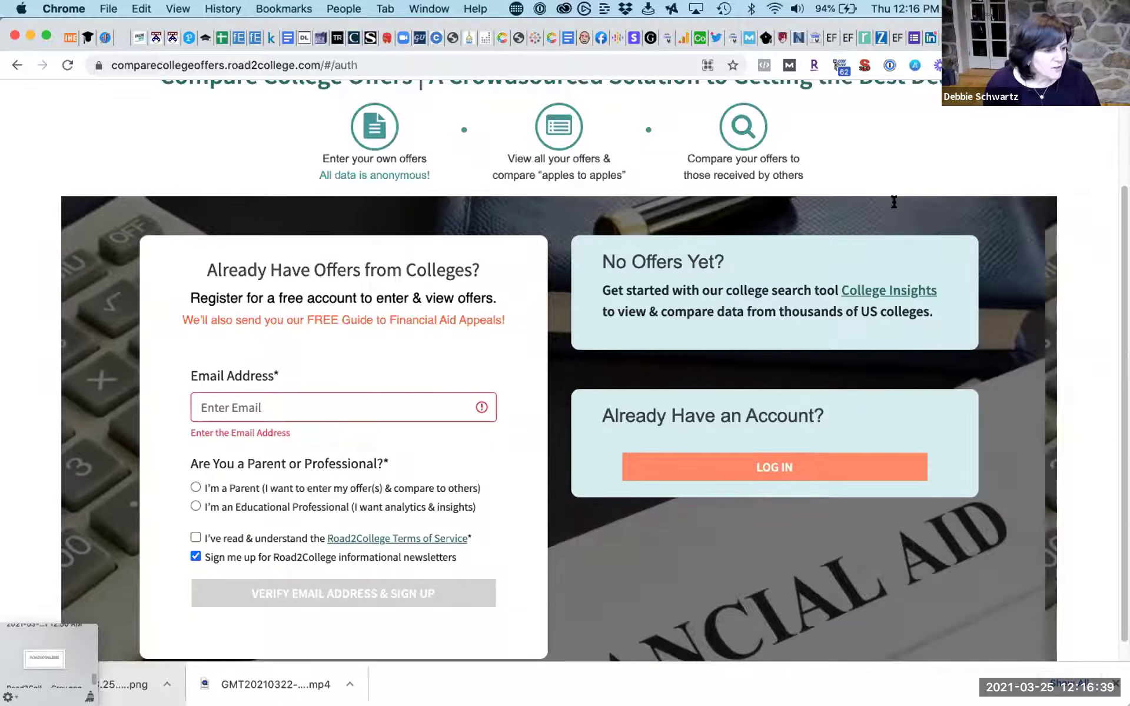
{"action": "scroll", "coordinate": [893, 202], "scroll_direction": "up", "scroll_amount": 3}
{"action": "left_click", "coordinate": [1021, 127]}
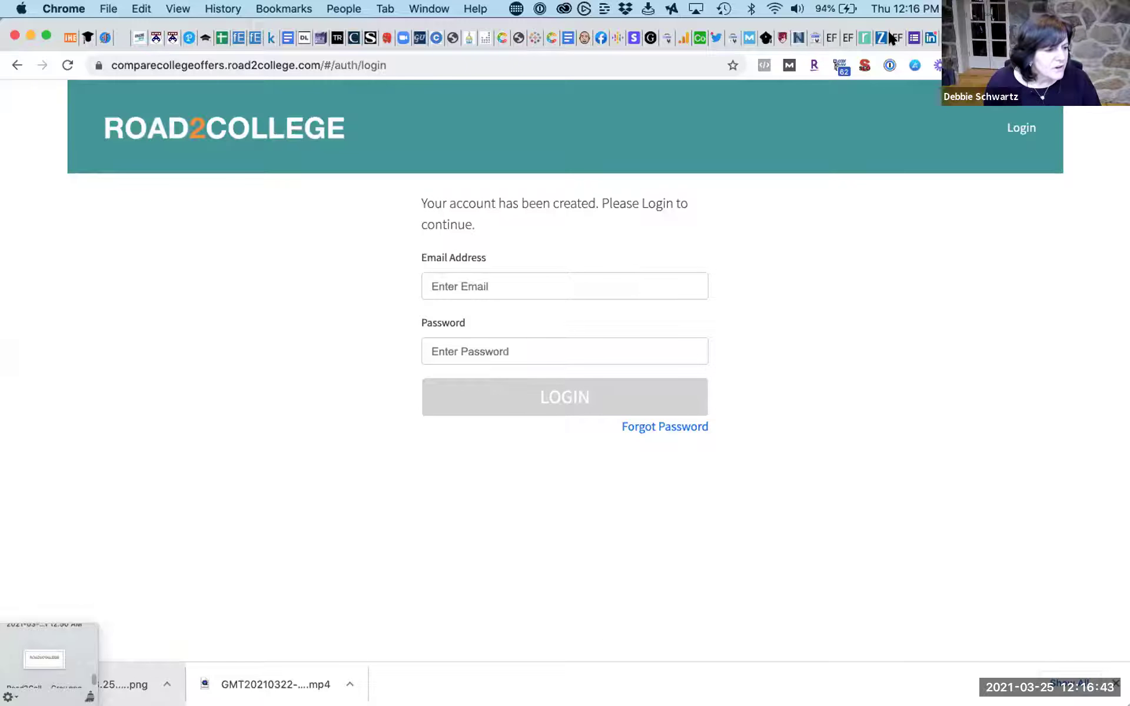
{"action": "left_click", "coordinate": [887, 64]}
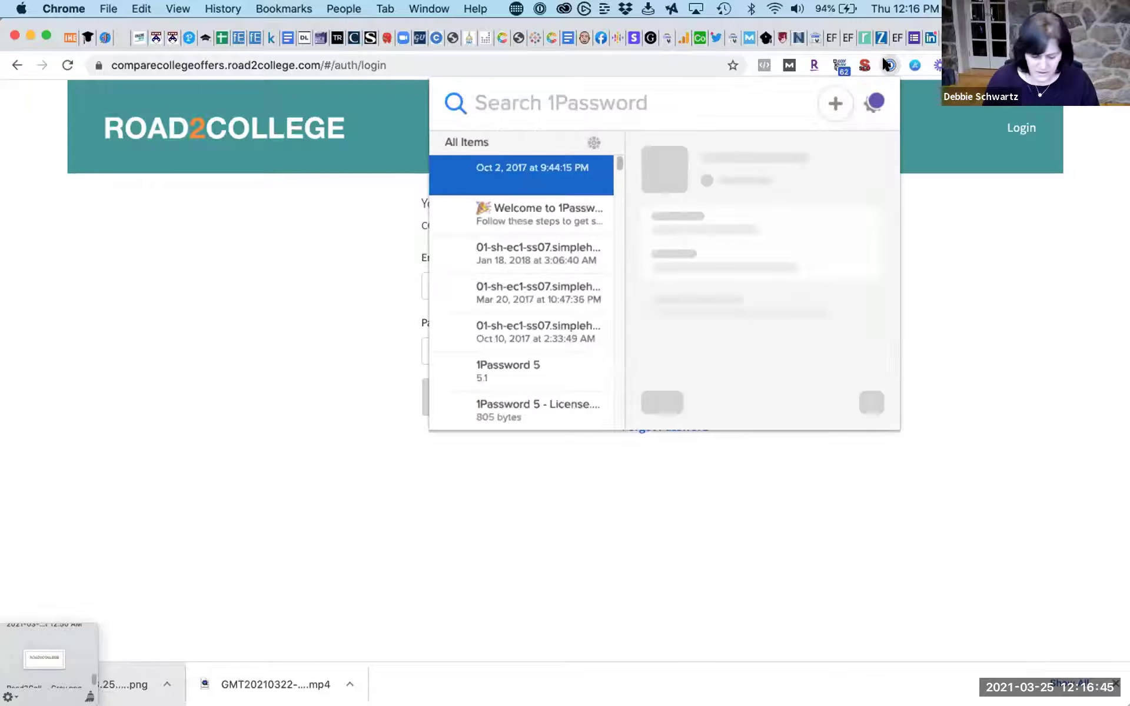
{"action": "type", "text": "compare"}
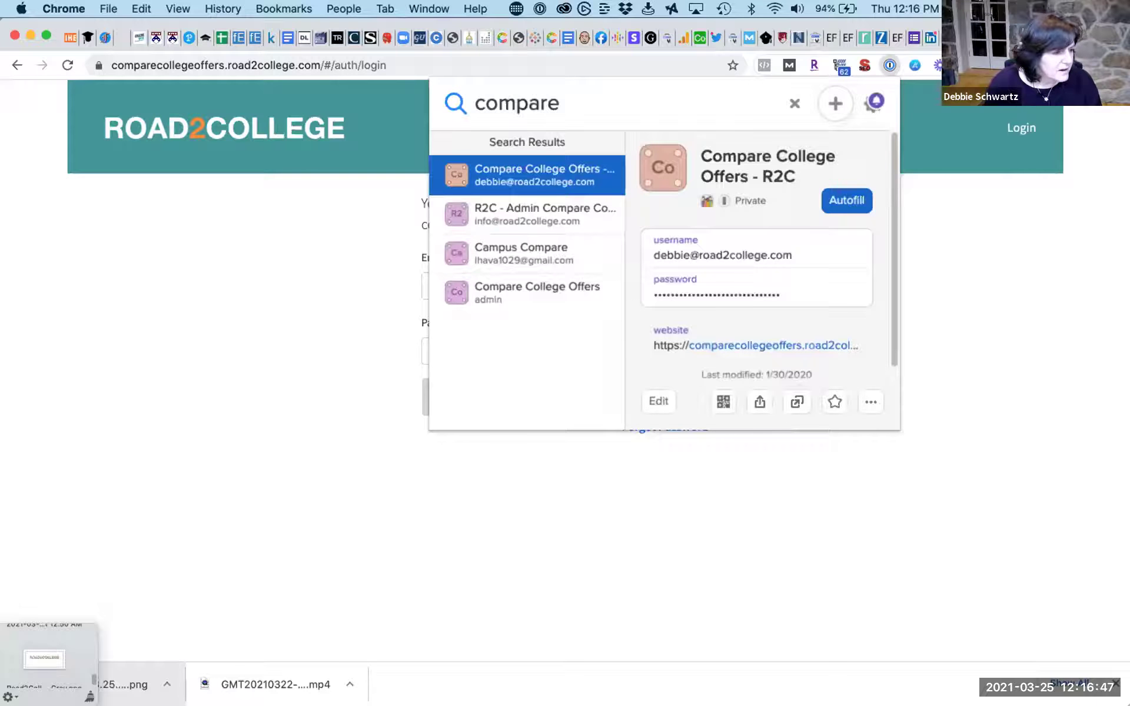
{"action": "left_click", "coordinate": [849, 200]}
{"action": "left_click", "coordinate": [575, 394]}
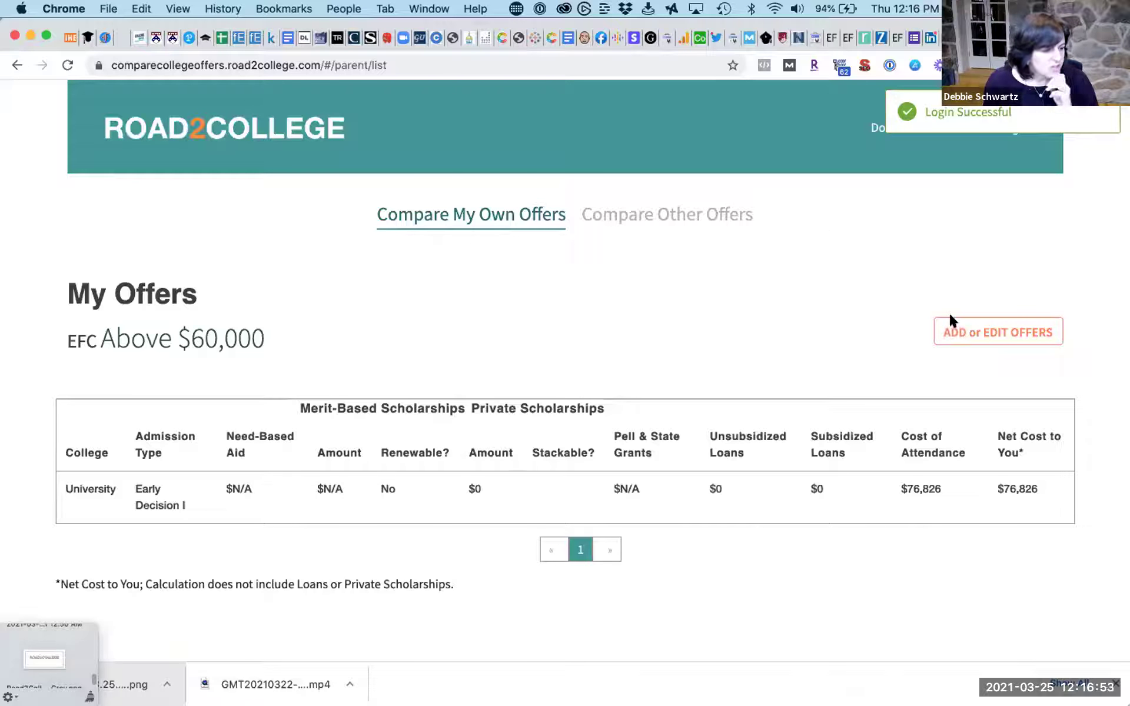
- Open the student's offers for editing and start an entry for another school
{"action": "left_click", "coordinate": [986, 333]}
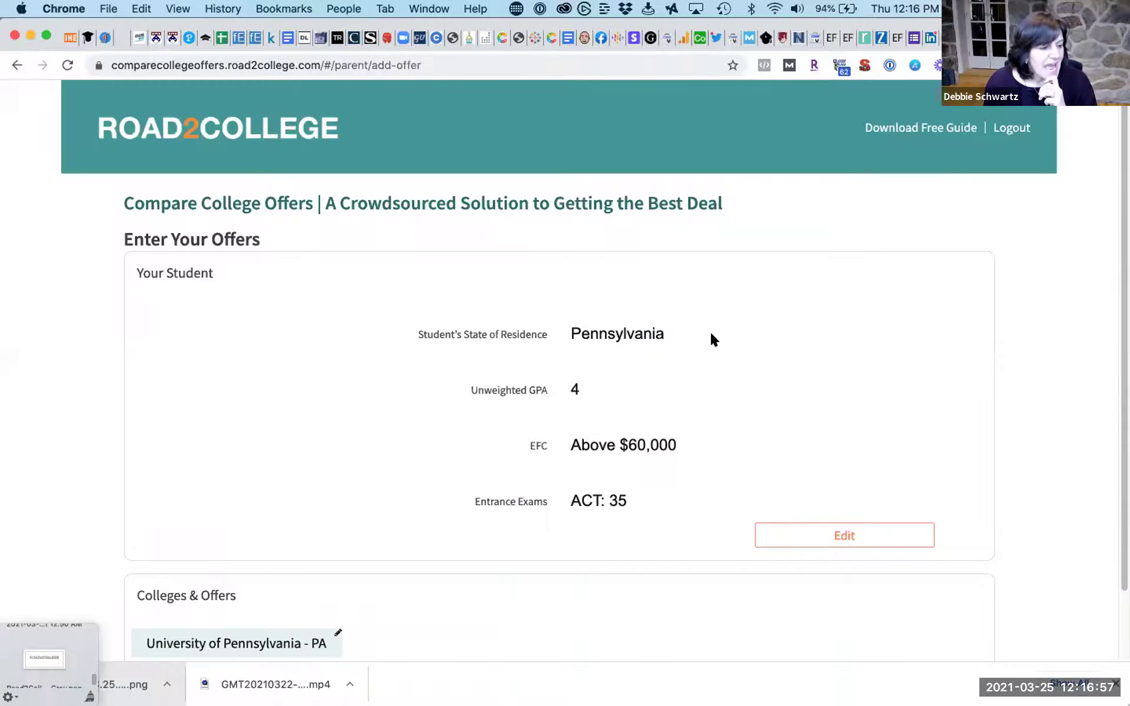
{"action": "scroll", "coordinate": [711, 338], "scroll_direction": "down", "scroll_amount": 1}
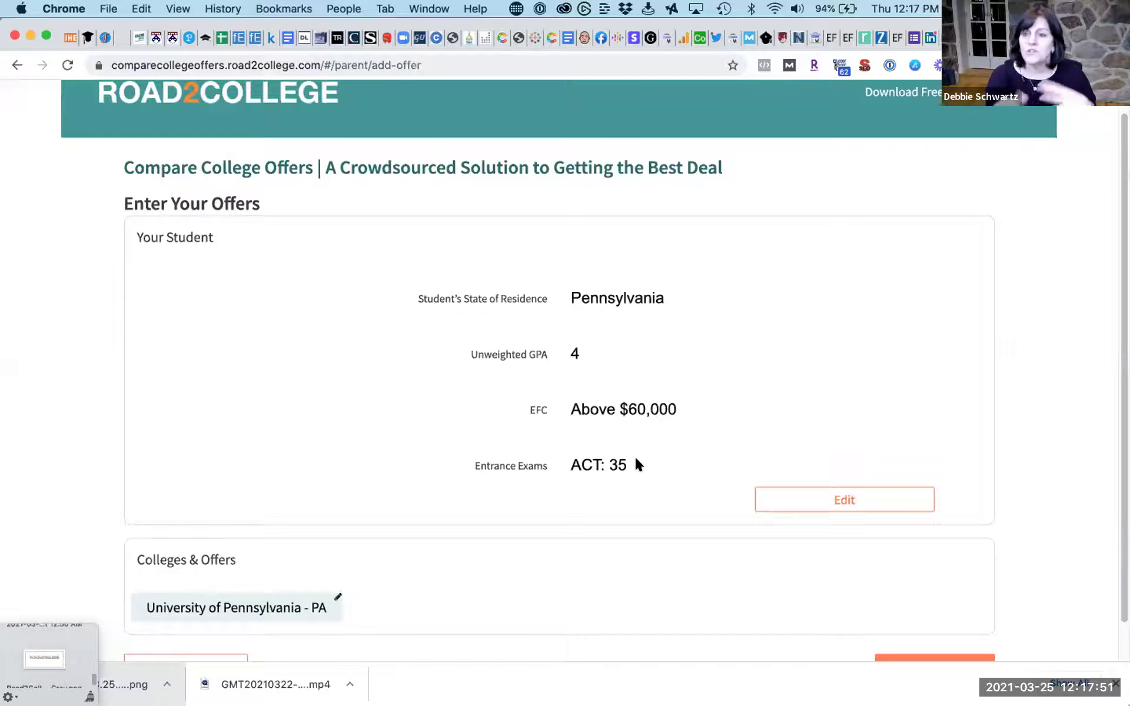
{"action": "scroll", "coordinate": [653, 433], "scroll_direction": "down", "scroll_amount": 2}
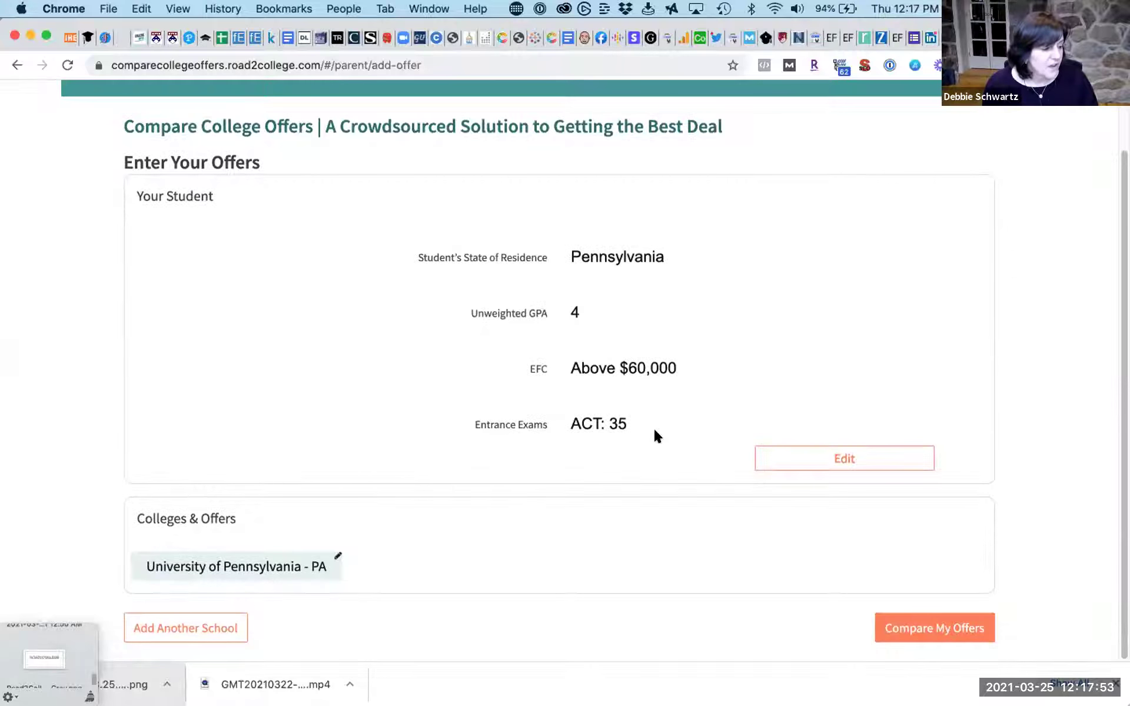
{"action": "left_click", "coordinate": [194, 628]}
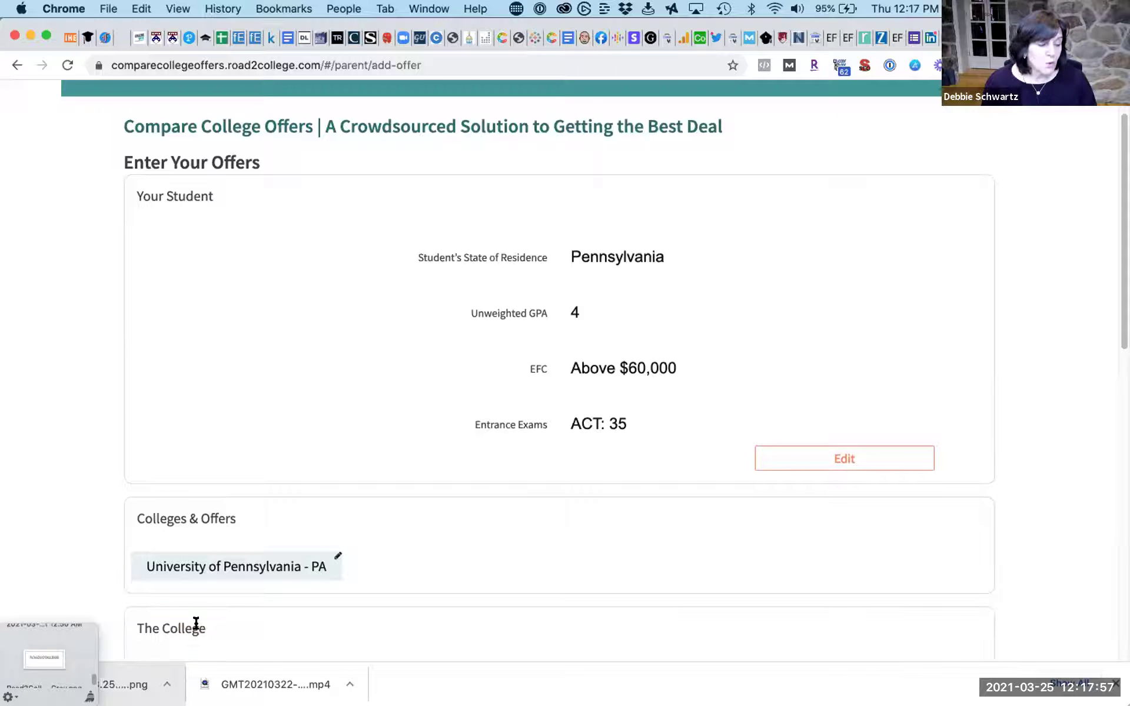
- Choose Drexel University - PA as the college for the new offer
{"action": "scroll", "coordinate": [341, 598], "scroll_direction": "down", "scroll_amount": 5}
{"action": "scroll", "coordinate": [340, 598], "scroll_direction": "down", "scroll_amount": 2}
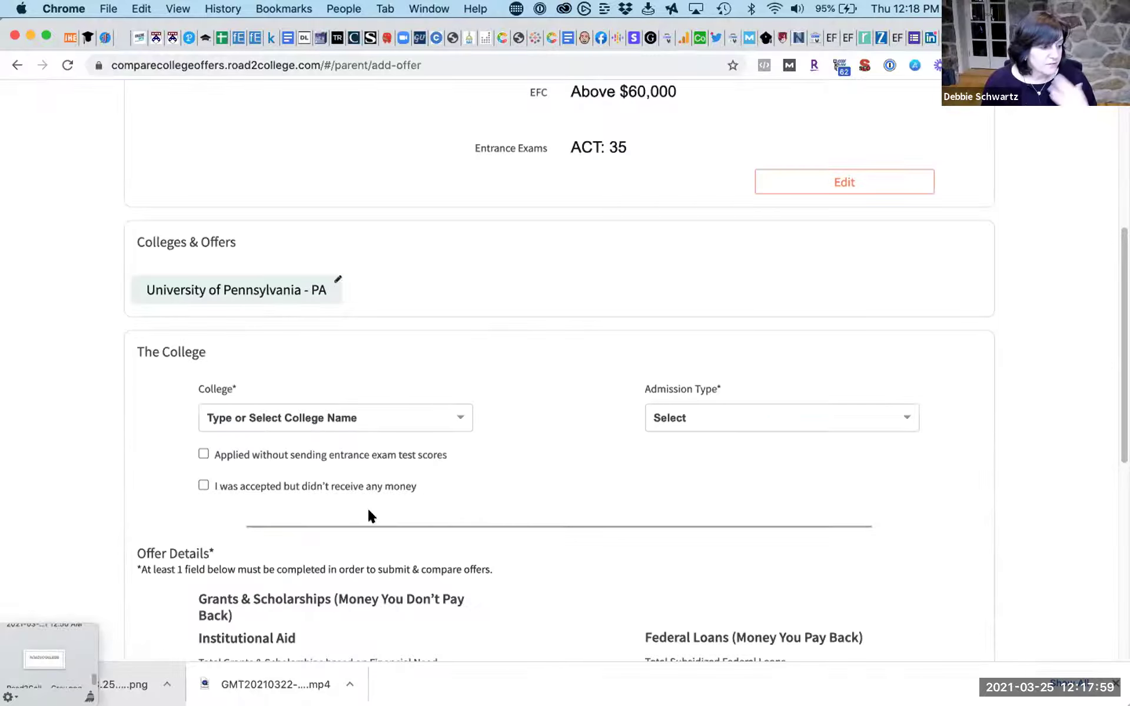
{"action": "left_click", "coordinate": [458, 417]}
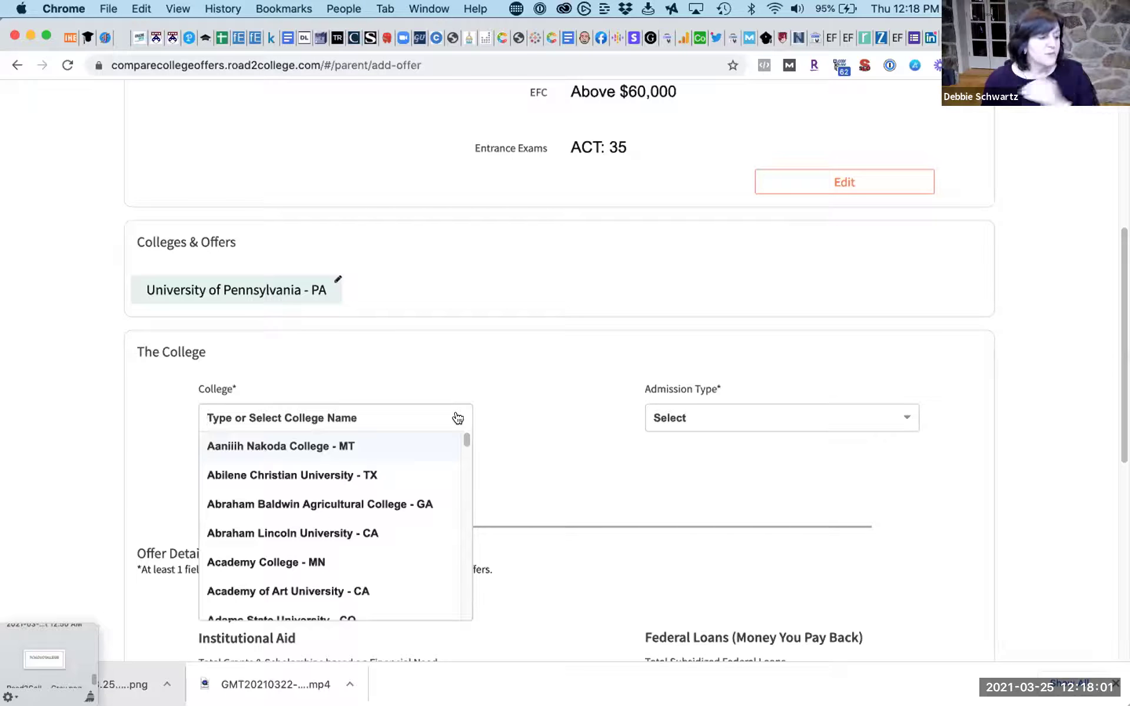
{"action": "scroll", "coordinate": [398, 512], "scroll_direction": "down", "scroll_amount": 5}
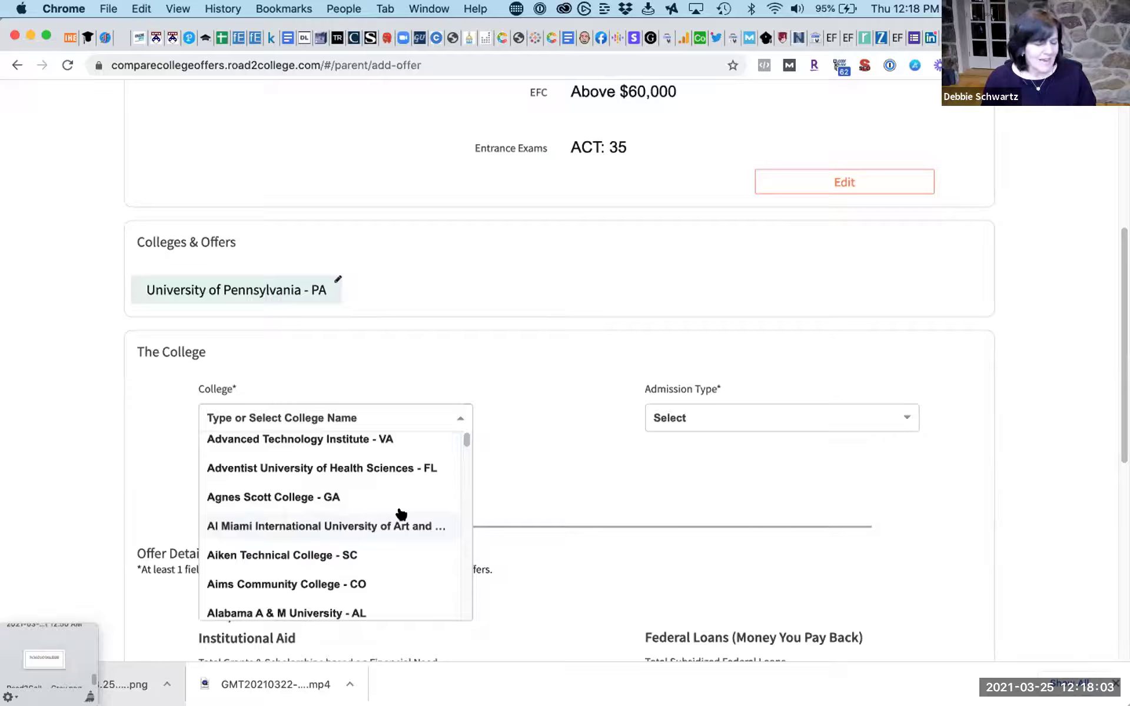
{"action": "type", "text": "Drexel"}
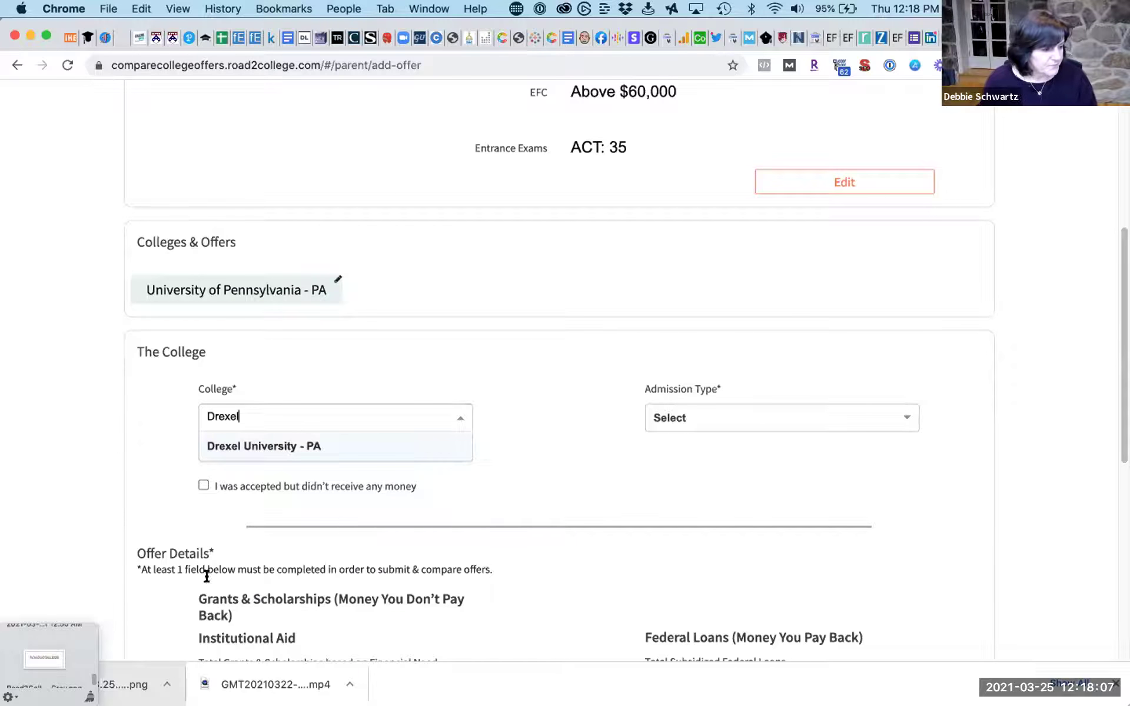
{"action": "left_click", "coordinate": [266, 446]}
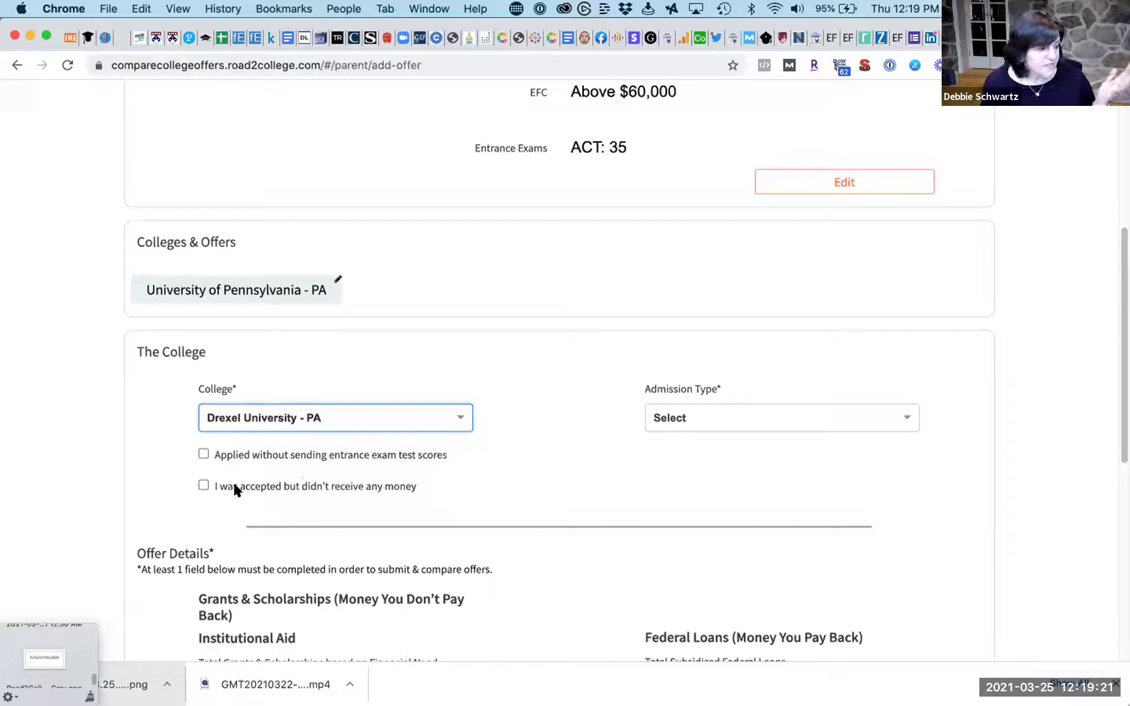
- Examine the admission type choices and the institutional aid, governmental aid, federal loan and work study fields of the Drexel offer
{"action": "scroll", "coordinate": [233, 489], "scroll_direction": "down", "scroll_amount": 1}
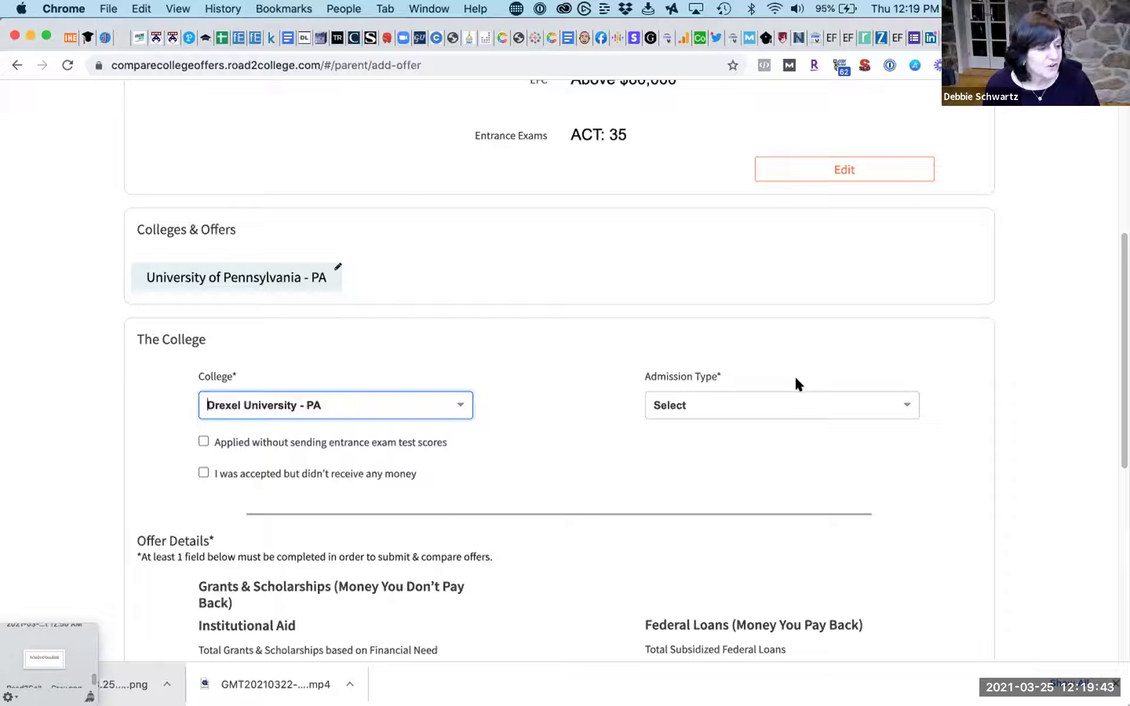
{"action": "left_click", "coordinate": [809, 402]}
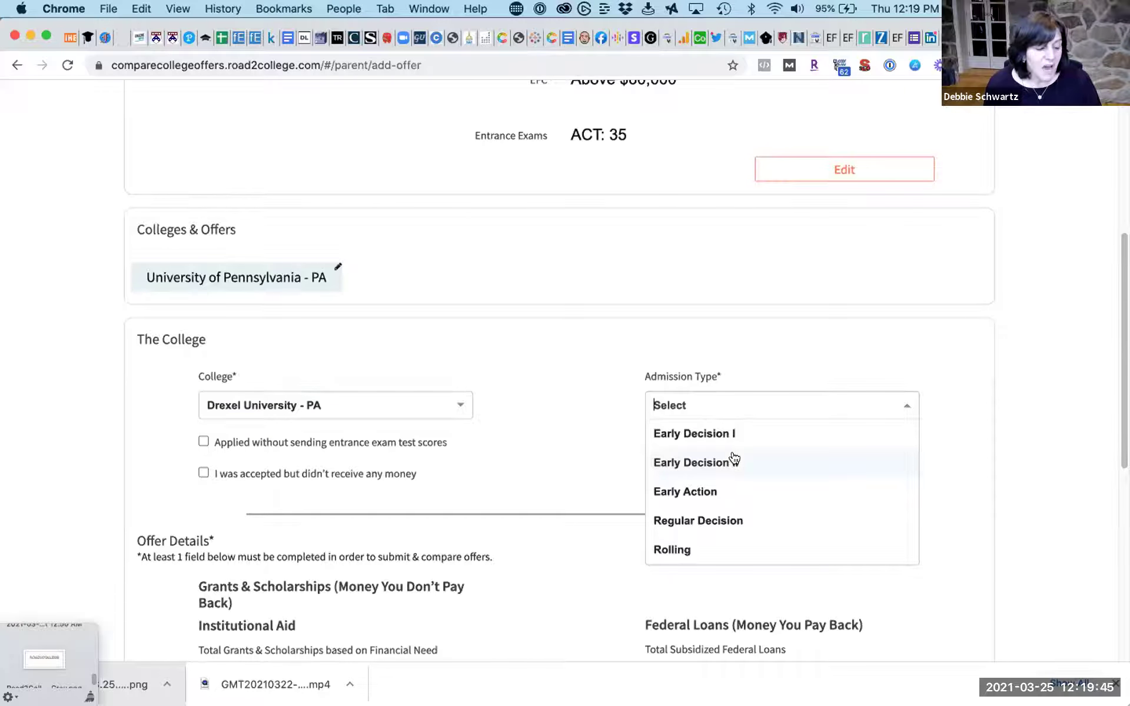
{"action": "scroll", "coordinate": [734, 459], "scroll_direction": "down", "scroll_amount": 1}
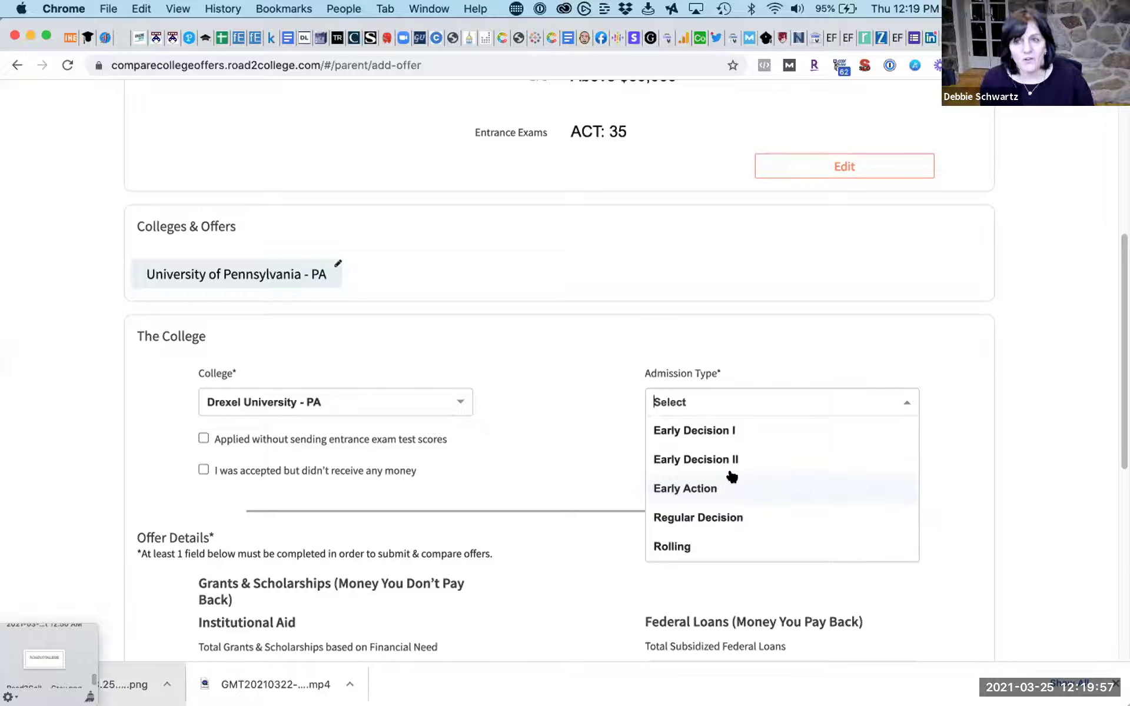
{"action": "scroll", "coordinate": [532, 441], "scroll_direction": "down", "scroll_amount": 5}
{"action": "left_click", "coordinate": [531, 440]}
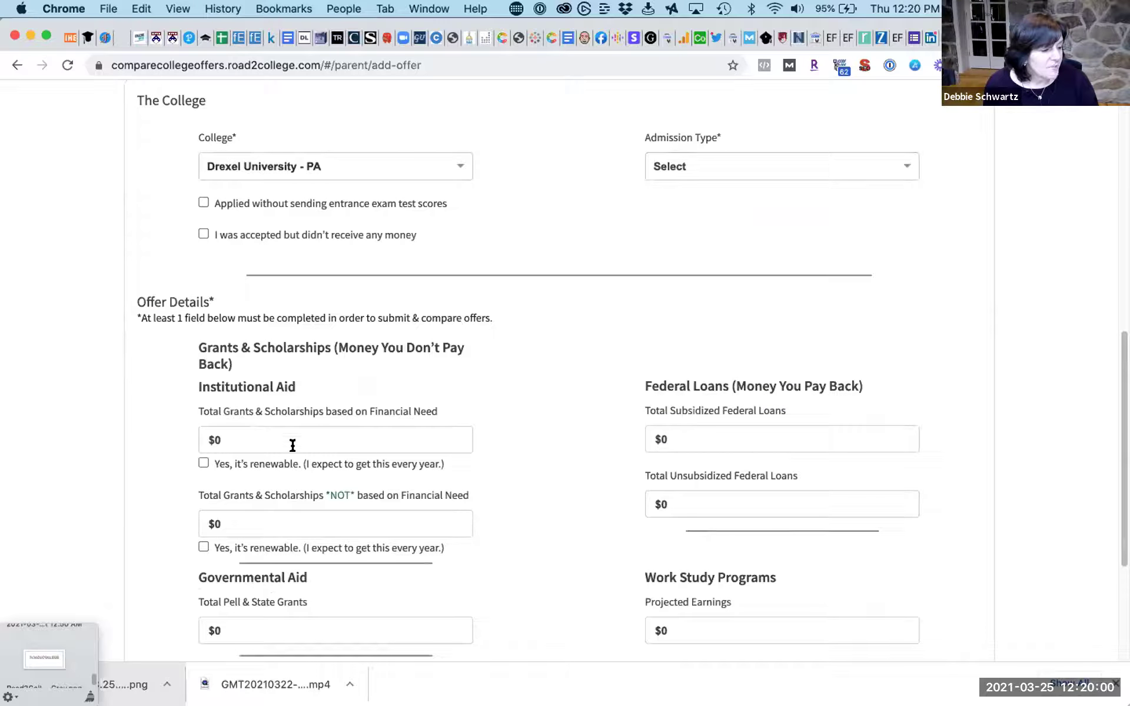
{"action": "left_click", "coordinate": [257, 428]}
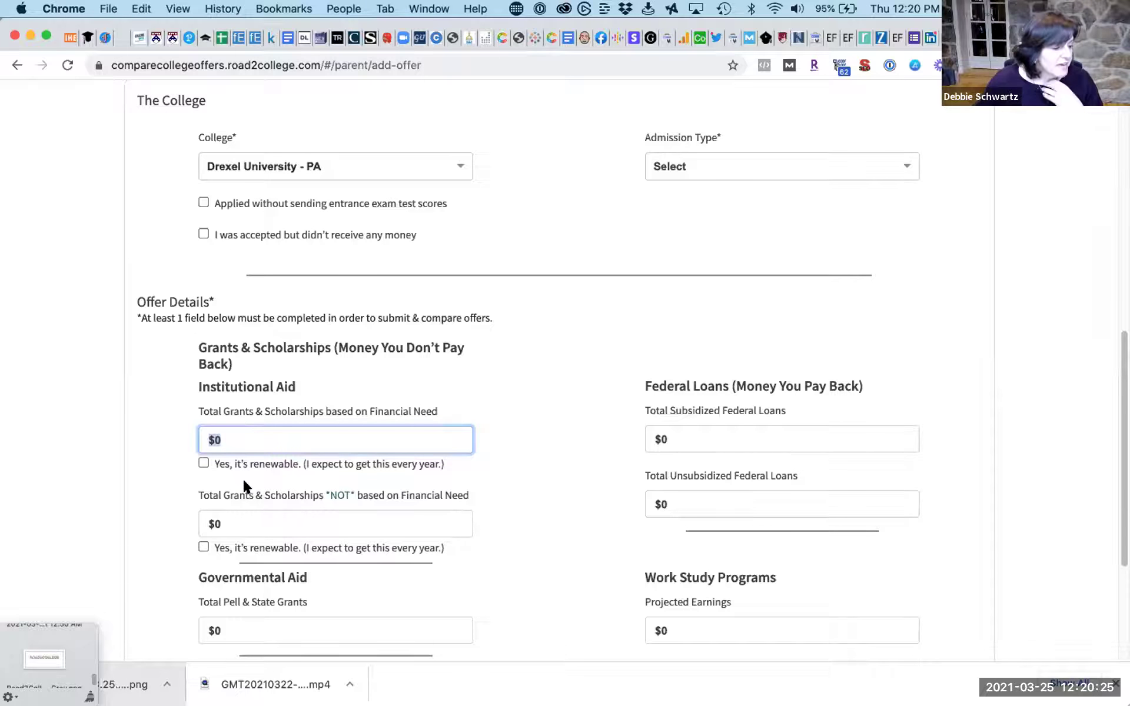
{"action": "left_click", "coordinate": [260, 521]}
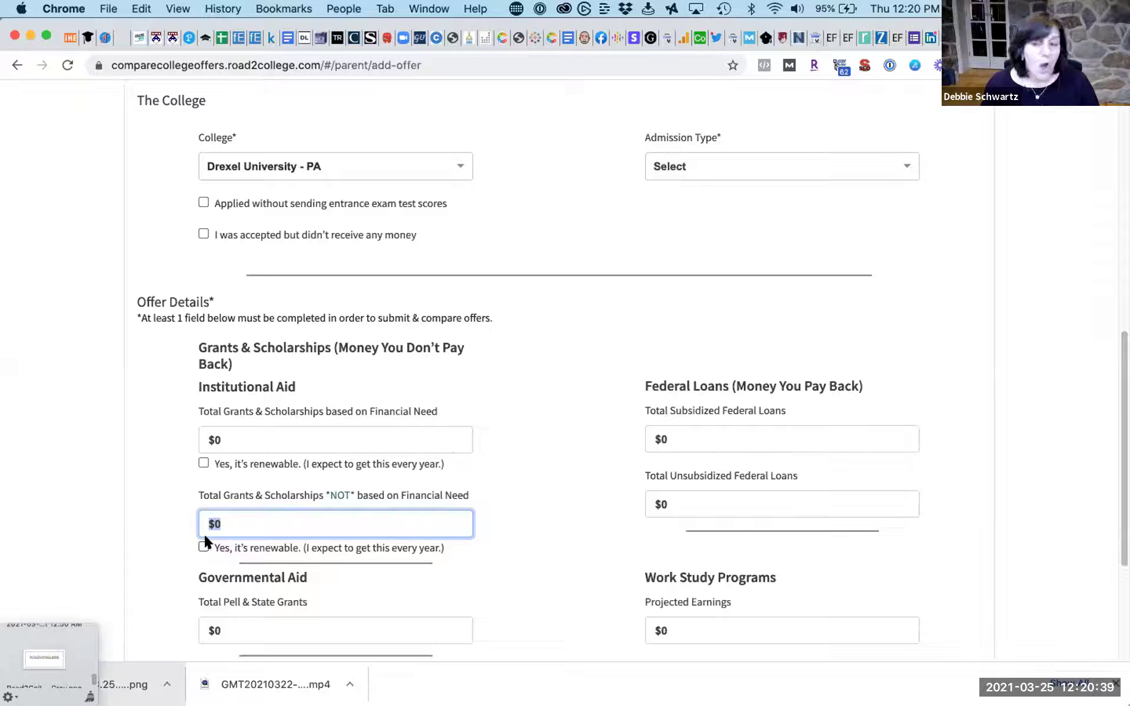
{"action": "scroll", "coordinate": [224, 512], "scroll_direction": "down", "scroll_amount": 2}
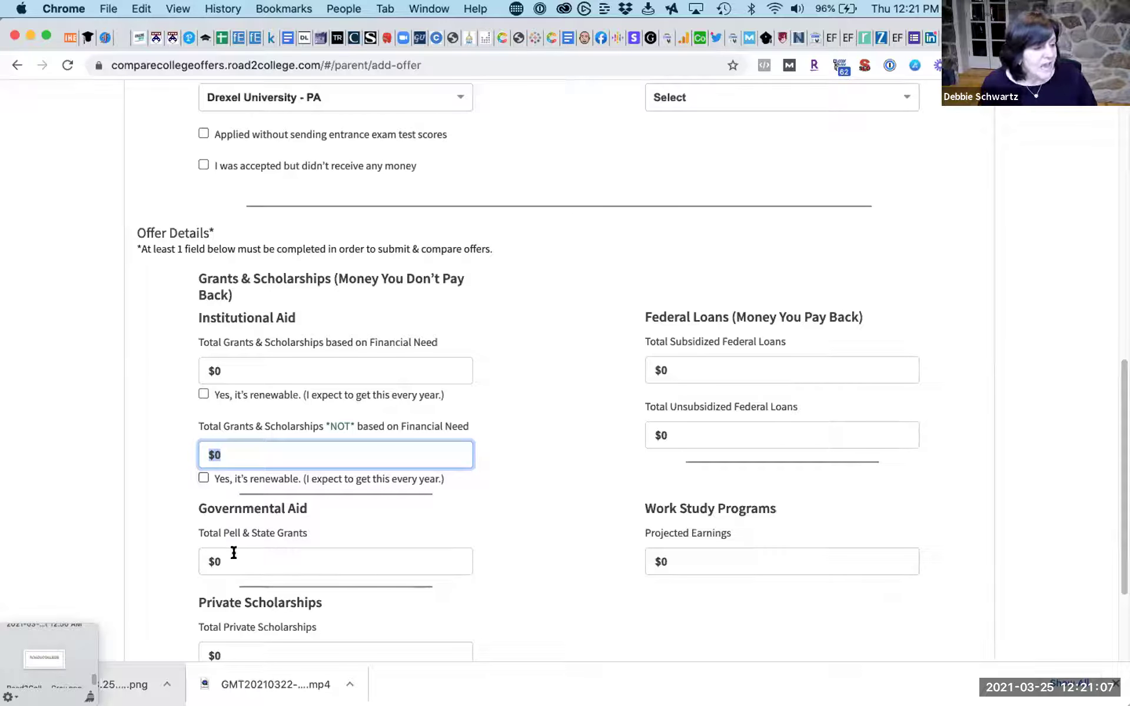
{"action": "scroll", "coordinate": [243, 552], "scroll_direction": "down", "scroll_amount": 2}
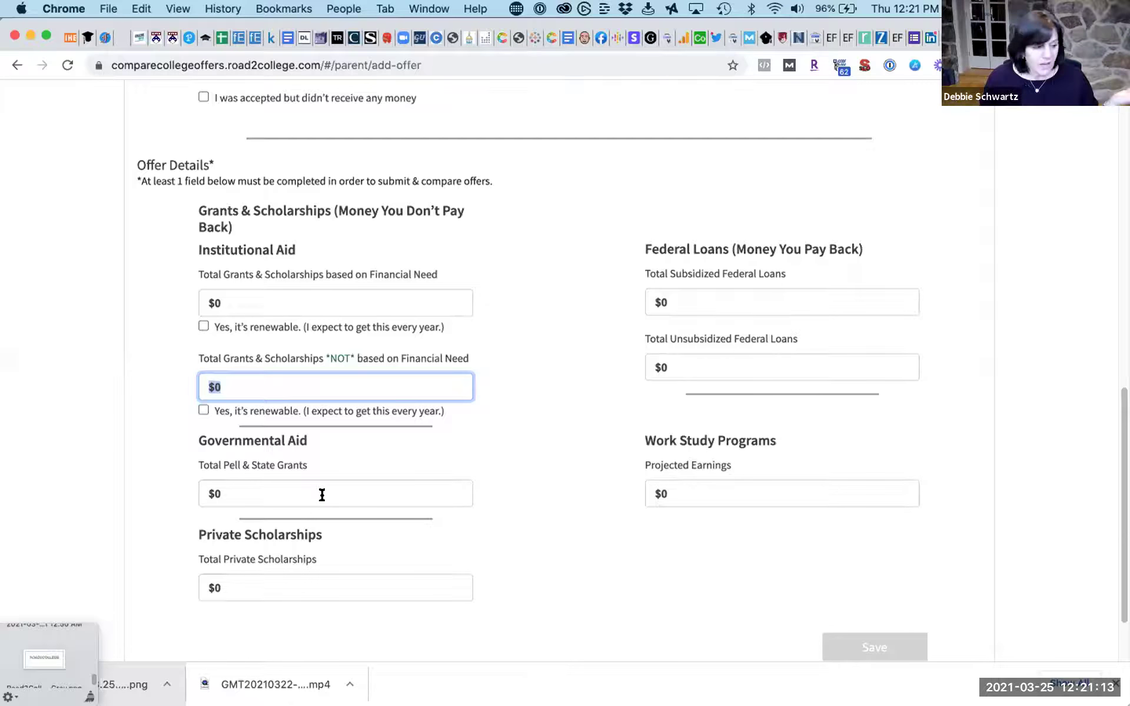
{"action": "left_click", "coordinate": [687, 297]}
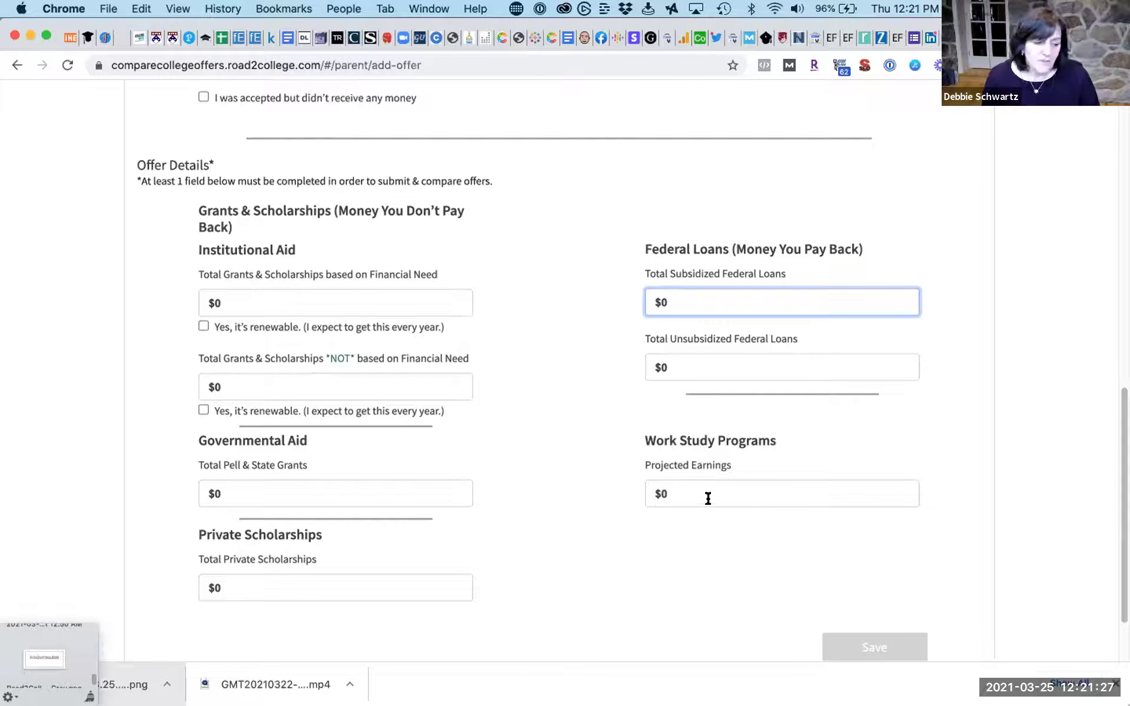
- Set the Drexel offer's total private scholarships to $1,000
{"action": "left_click", "coordinate": [241, 584]}
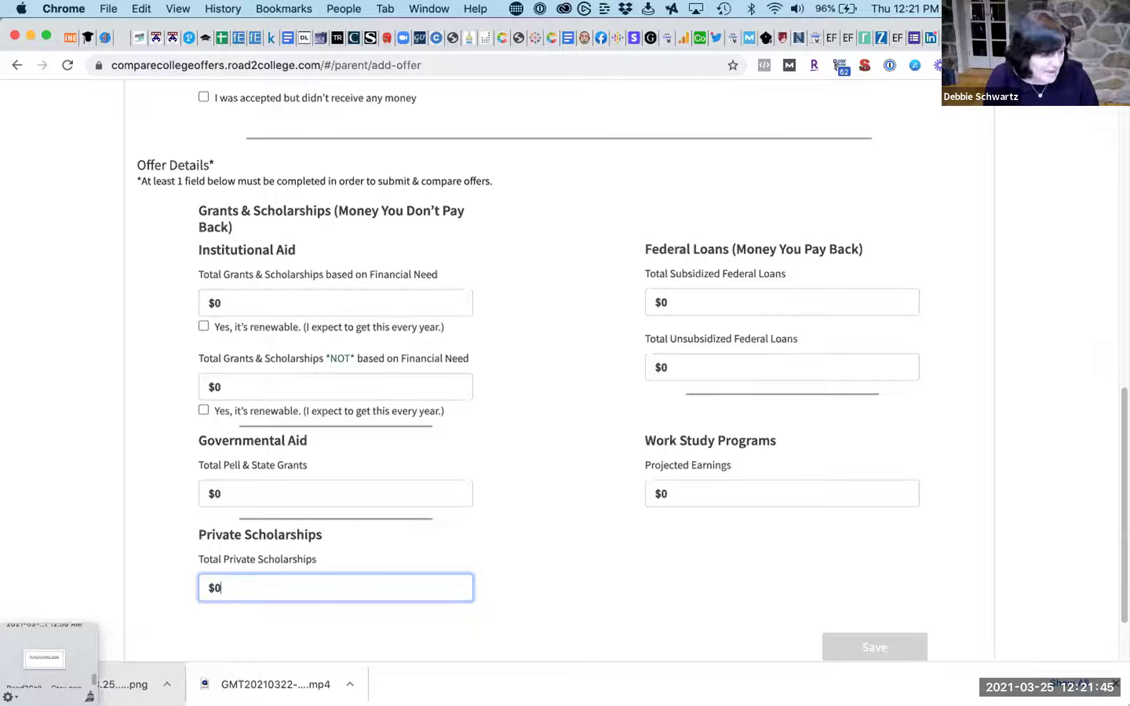
{"action": "type", "text": "1,00"}
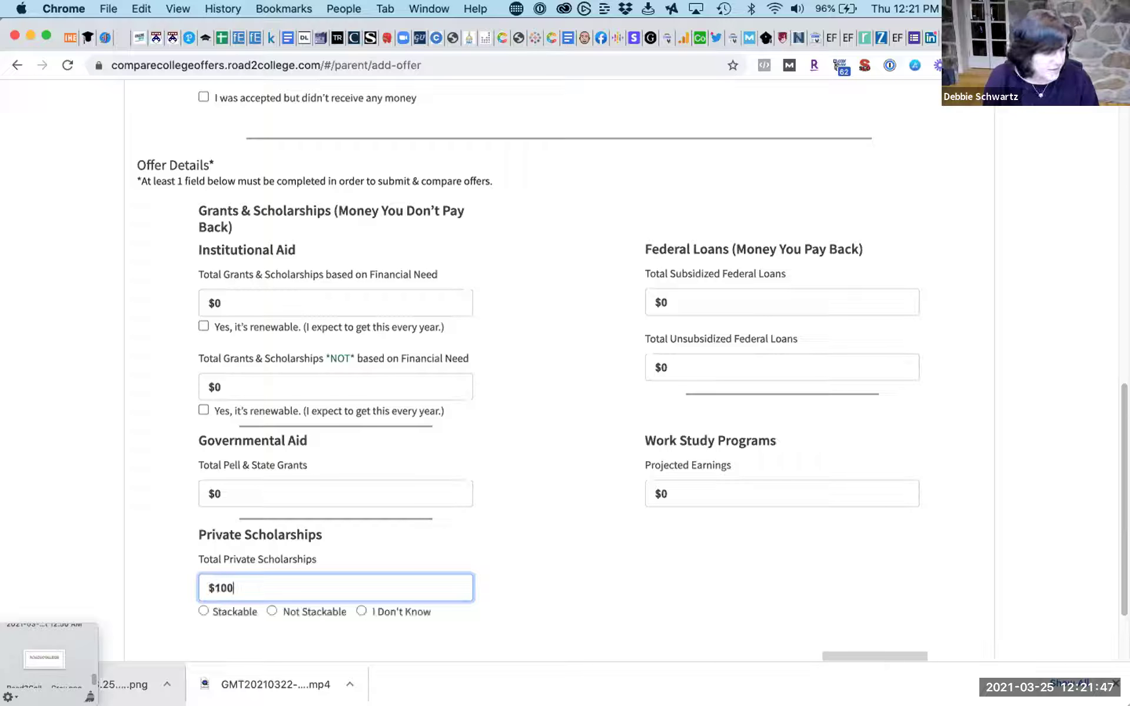
{"action": "type", "text": "0"}
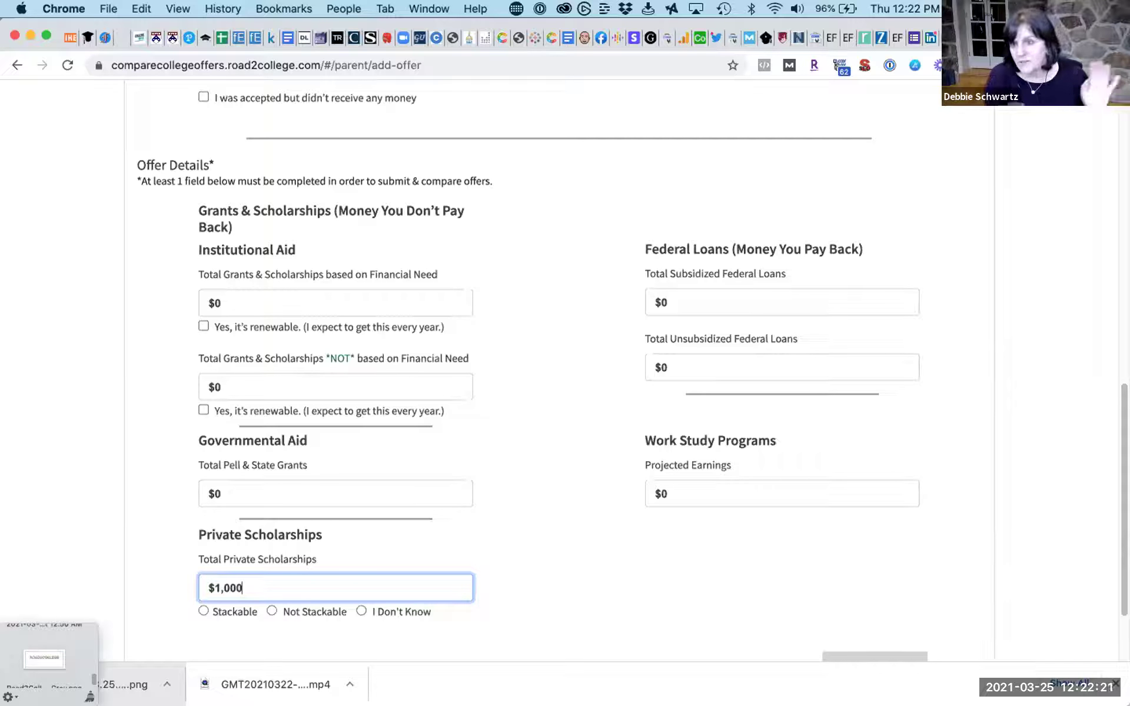
- Set the total grants and scholarships not based on financial need to $25,000 and mark that amount as renewable
{"action": "left_click", "coordinate": [270, 387]}
{"action": "key", "text": "Left"}
{"action": "key", "text": "Left"}
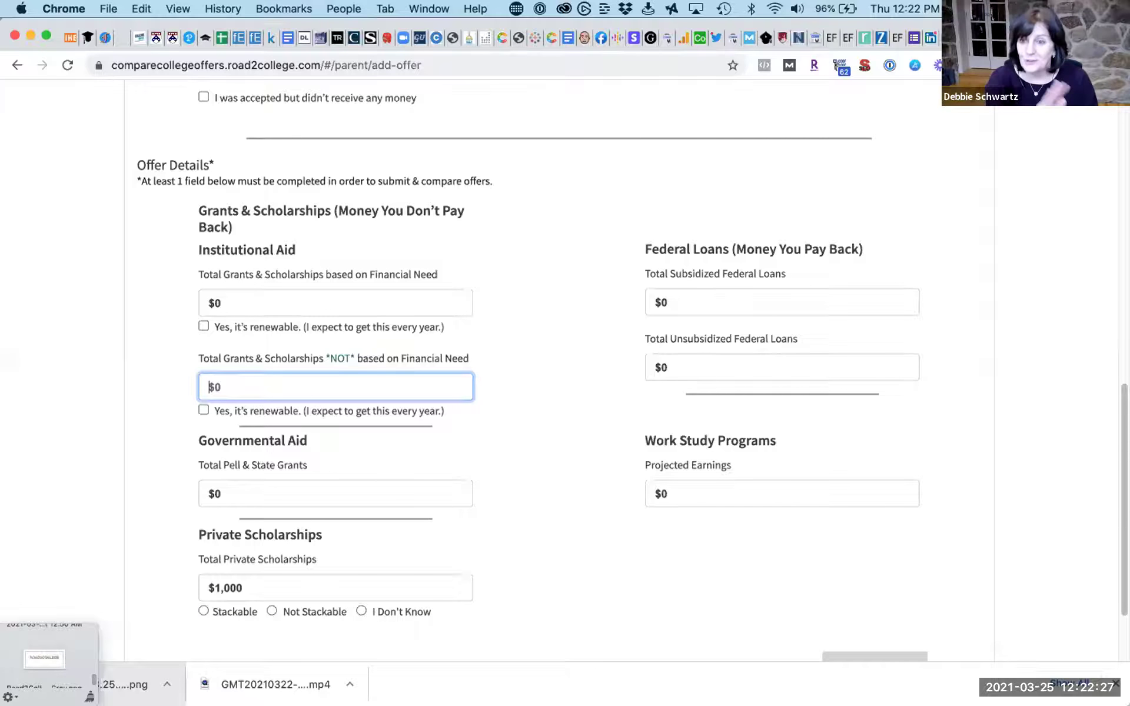
{"action": "type", "text": "2500"}
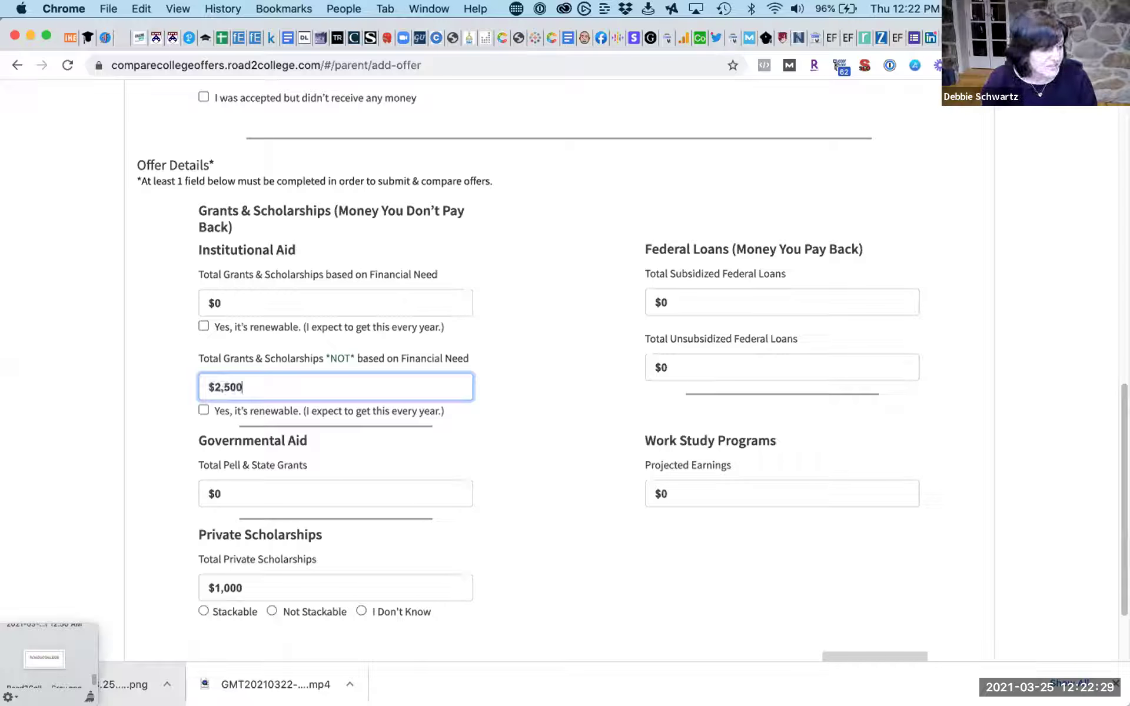
{"action": "scroll", "coordinate": [732, 559], "scroll_direction": "down", "scroll_amount": 2}
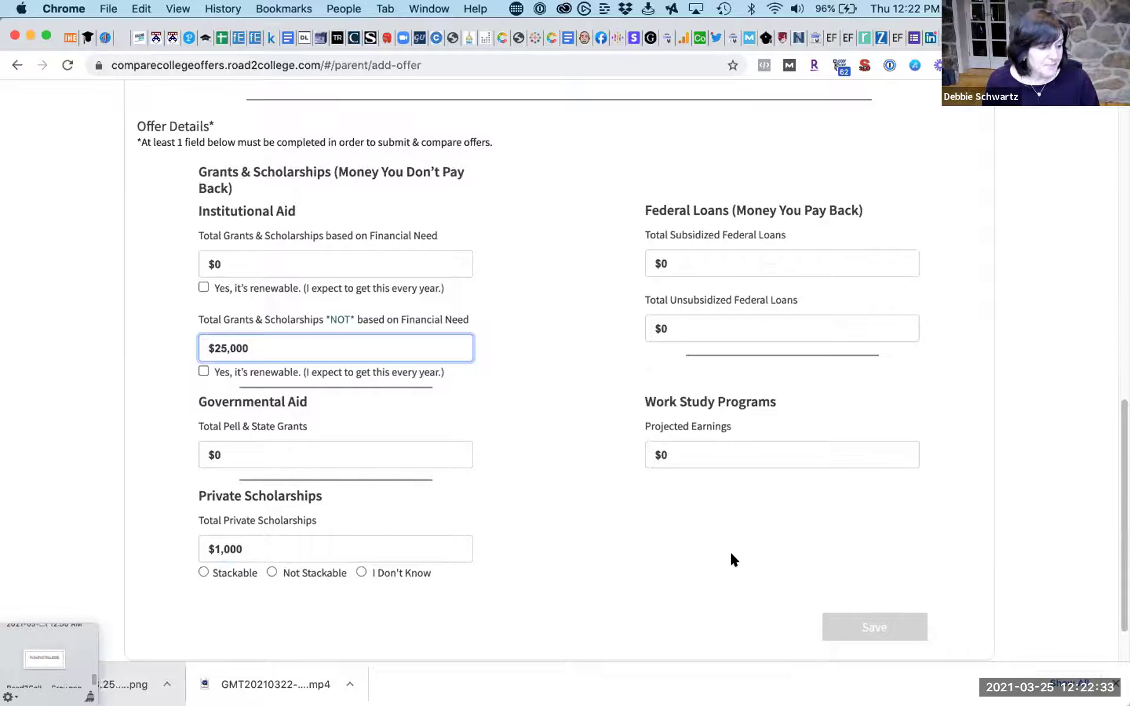
{"action": "left_click", "coordinate": [201, 371]}
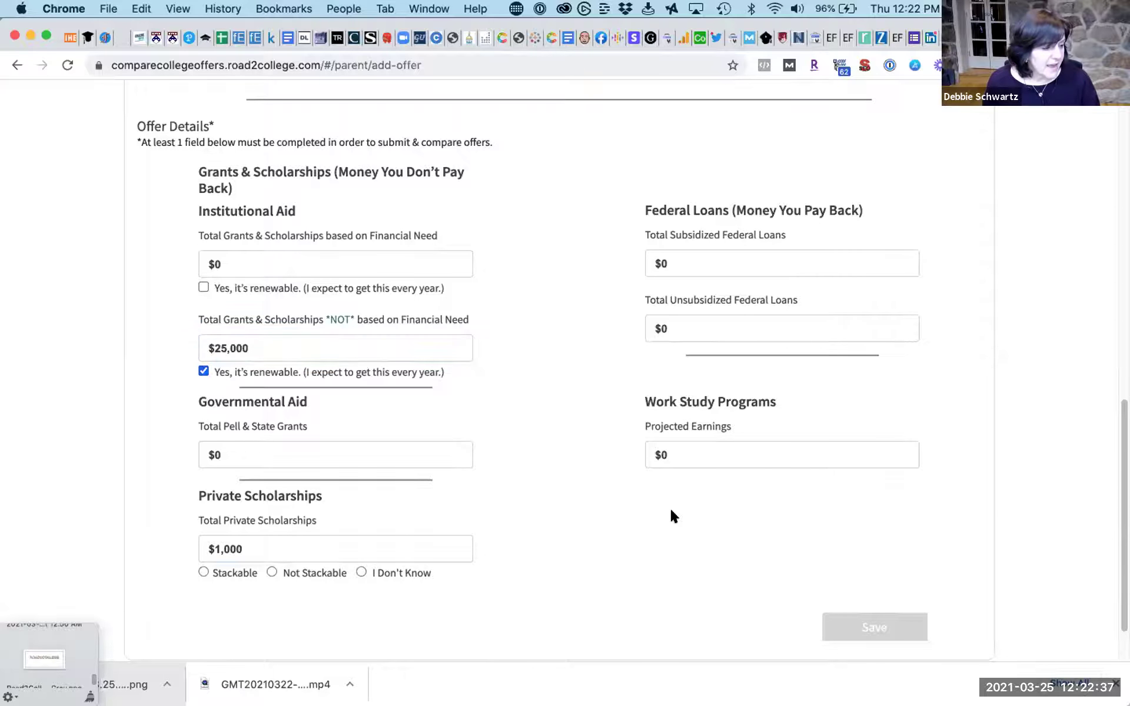
- Set the Drexel offer's admission type to Regular Decision and return to its offer details
{"action": "scroll", "coordinate": [671, 516], "scroll_direction": "up", "scroll_amount": 5}
{"action": "left_click", "coordinate": [887, 240]}
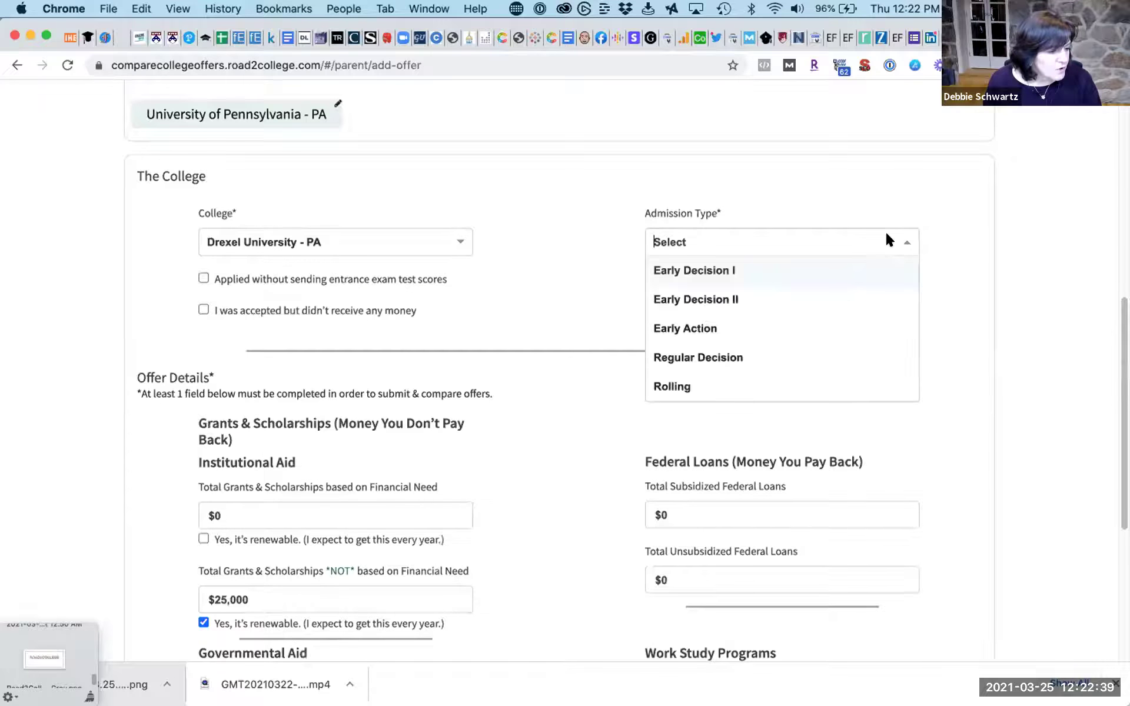
{"action": "left_click", "coordinate": [713, 356]}
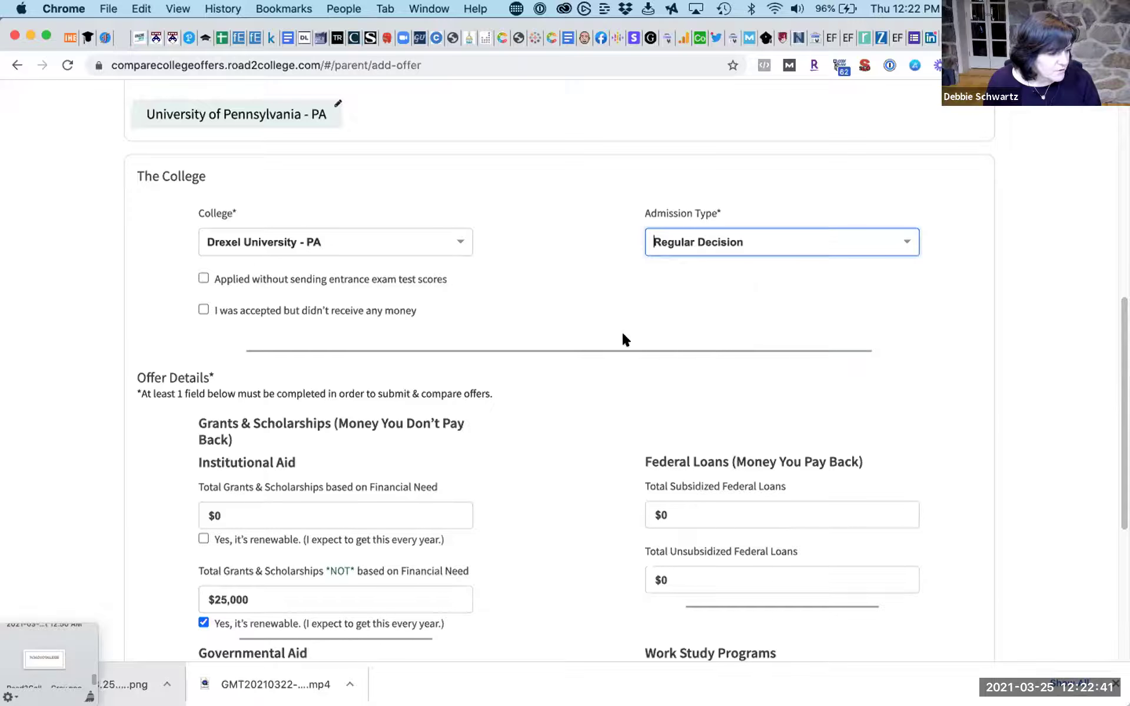
{"action": "scroll", "coordinate": [676, 333], "scroll_direction": "down", "scroll_amount": 5}
{"action": "scroll", "coordinate": [599, 272], "scroll_direction": "up", "scroll_amount": 1}
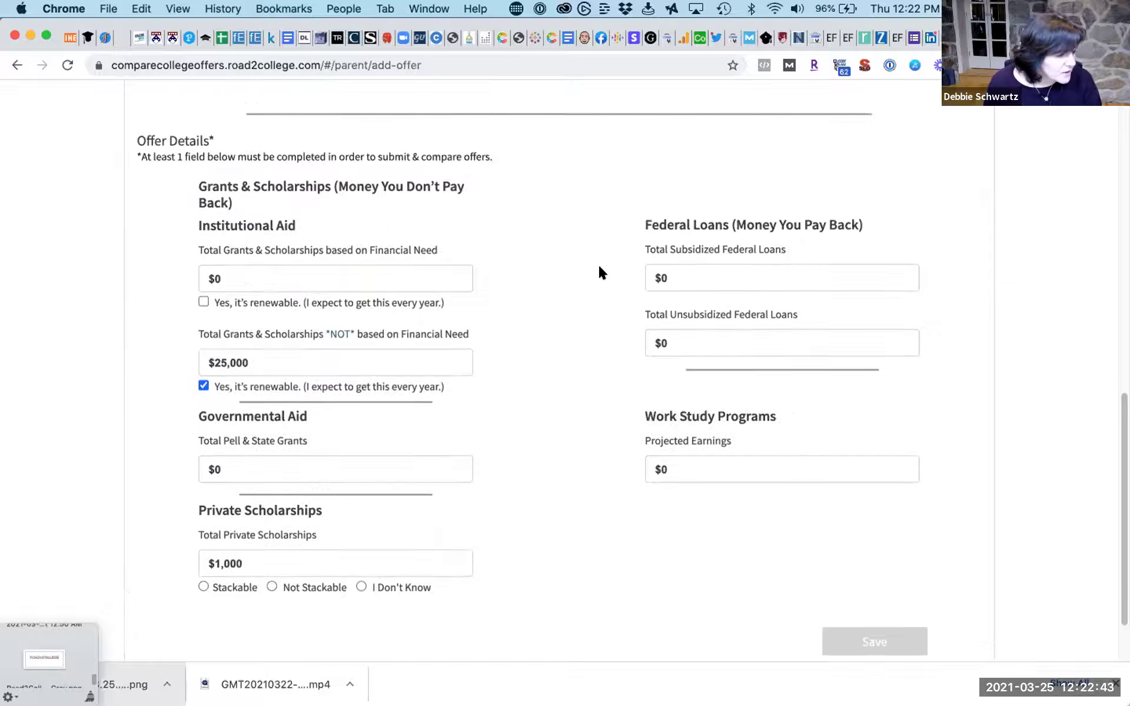
- Mark the Drexel application as submitted without sending entrance exam test scores
{"action": "scroll", "coordinate": [536, 234], "scroll_direction": "up", "scroll_amount": 1}
{"action": "scroll", "coordinate": [591, 297], "scroll_direction": "up", "scroll_amount": 5}
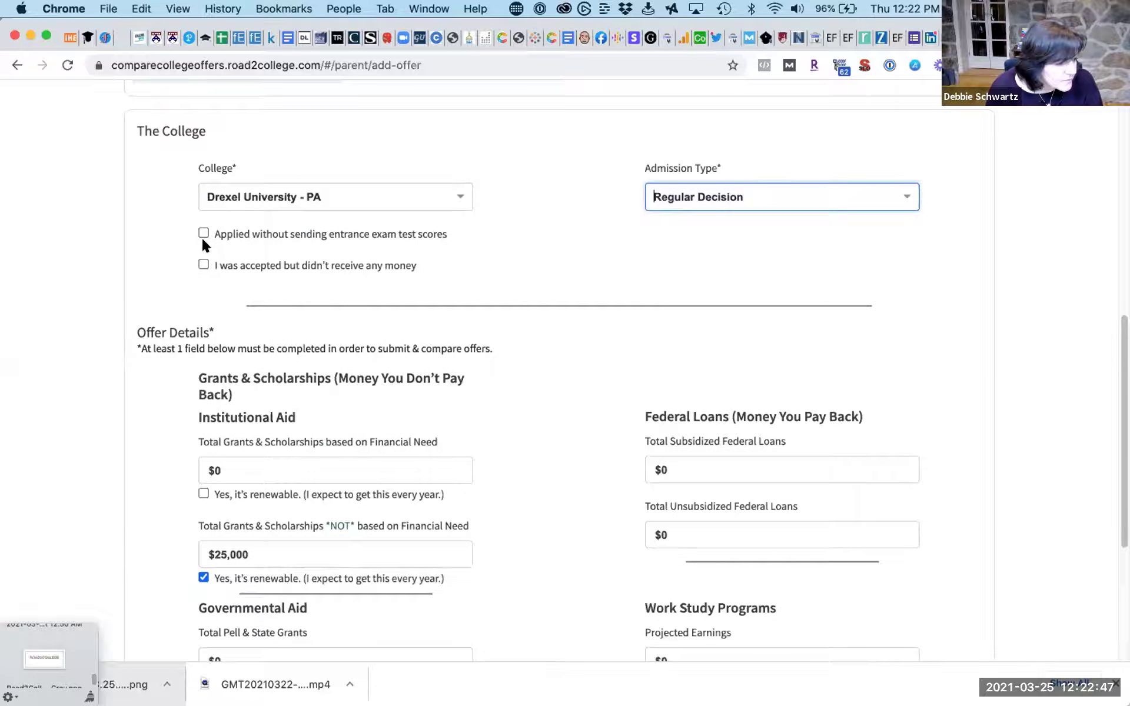
{"action": "left_click", "coordinate": [202, 233]}
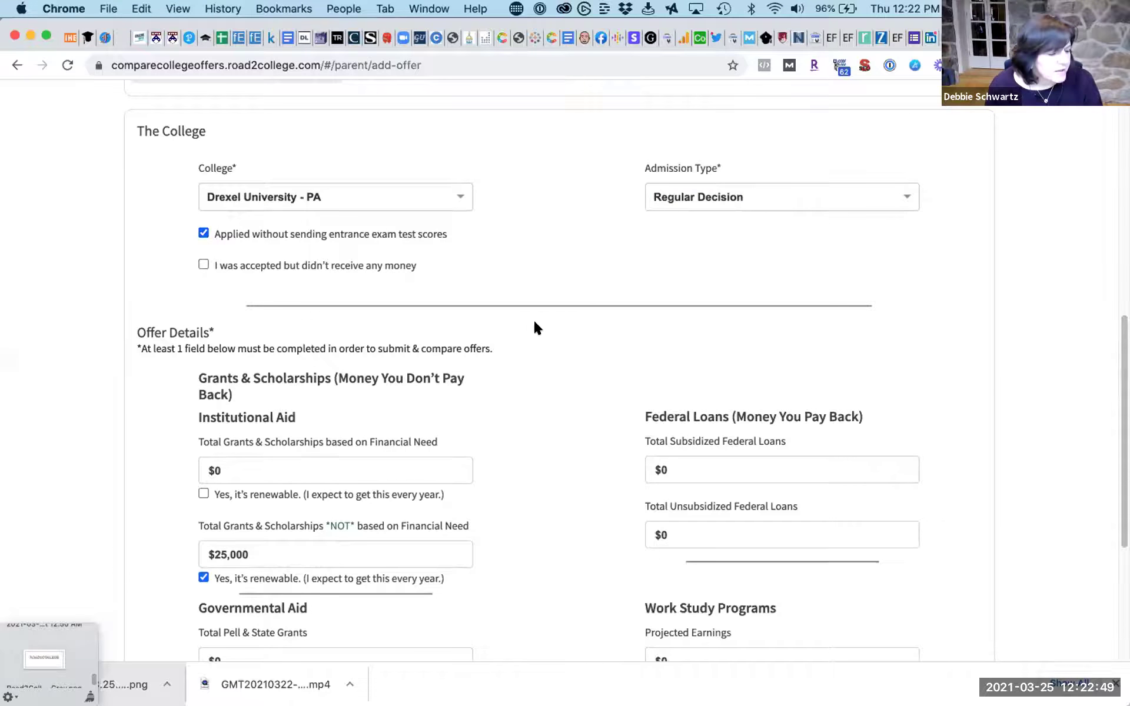
- Set the stackability of Drexel's private scholarships to I Don't Know and save the offer
{"action": "scroll", "coordinate": [531, 318], "scroll_direction": "down", "scroll_amount": 8}
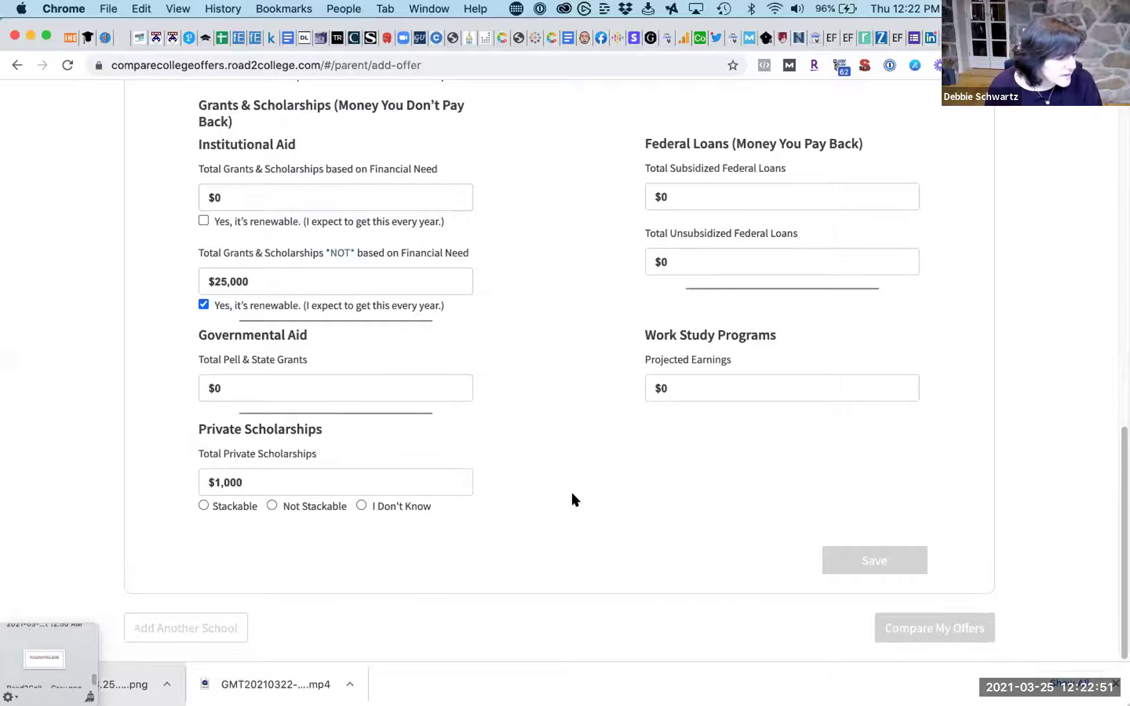
{"action": "scroll", "coordinate": [573, 500], "scroll_direction": "up", "scroll_amount": 4}
{"action": "scroll", "coordinate": [571, 493], "scroll_direction": "up", "scroll_amount": 10}
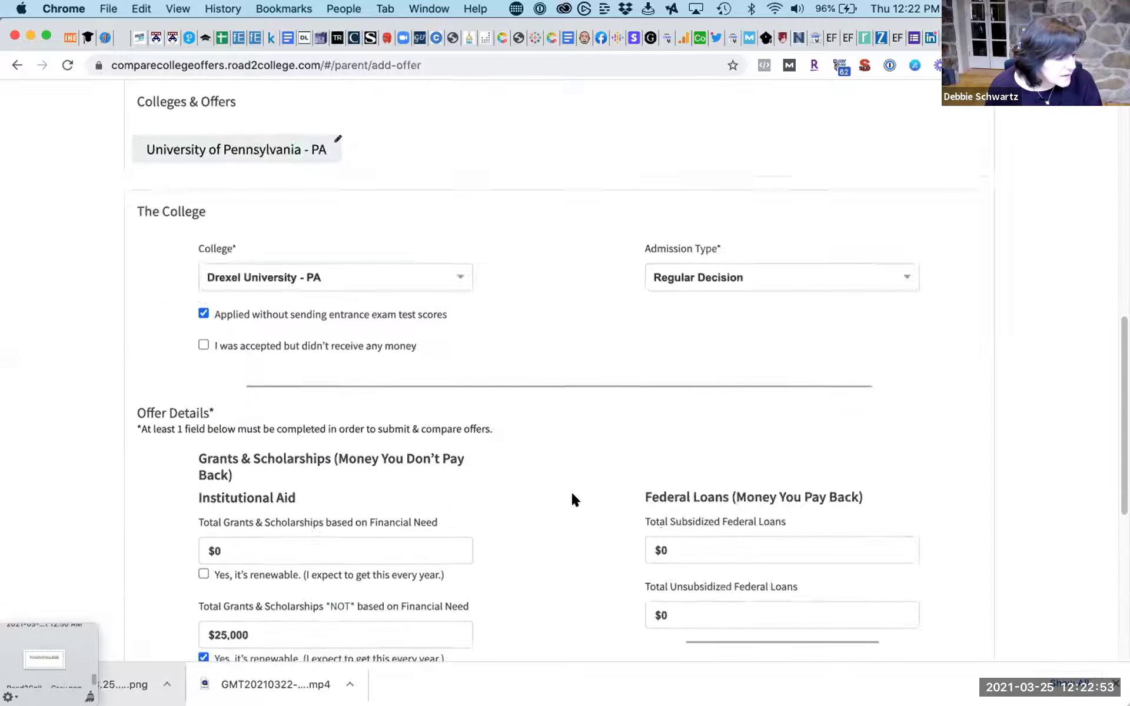
{"action": "scroll", "coordinate": [570, 496], "scroll_direction": "down", "scroll_amount": 10}
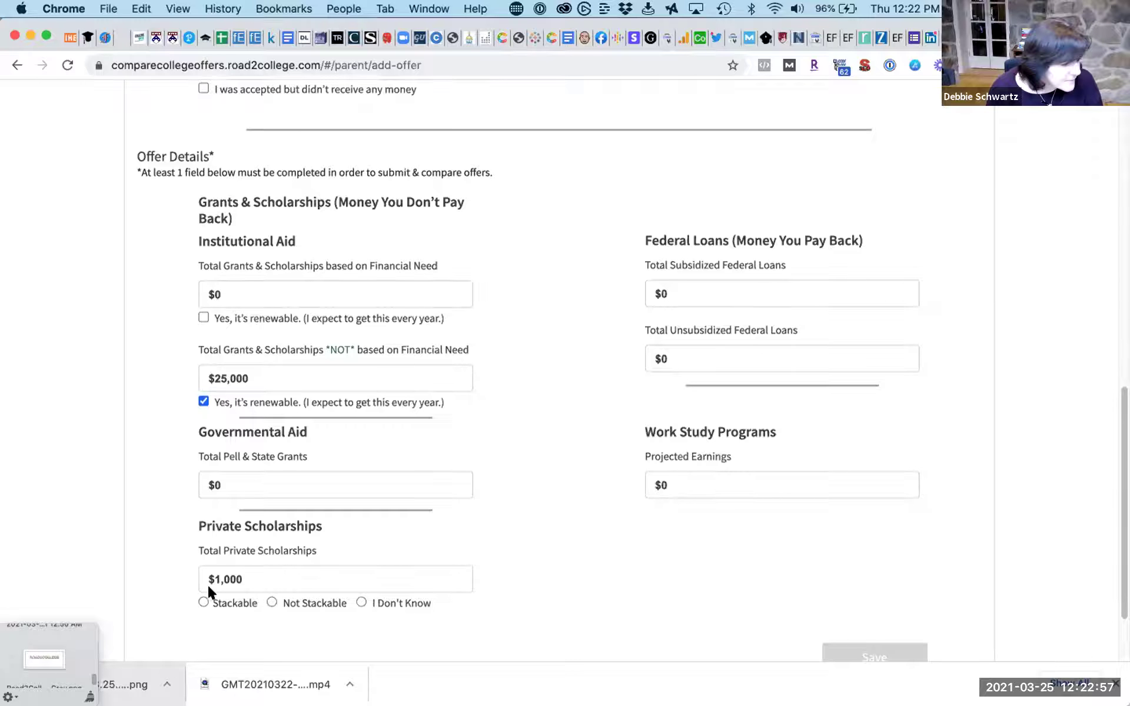
{"action": "scroll", "coordinate": [493, 522], "scroll_direction": "down", "scroll_amount": 3}
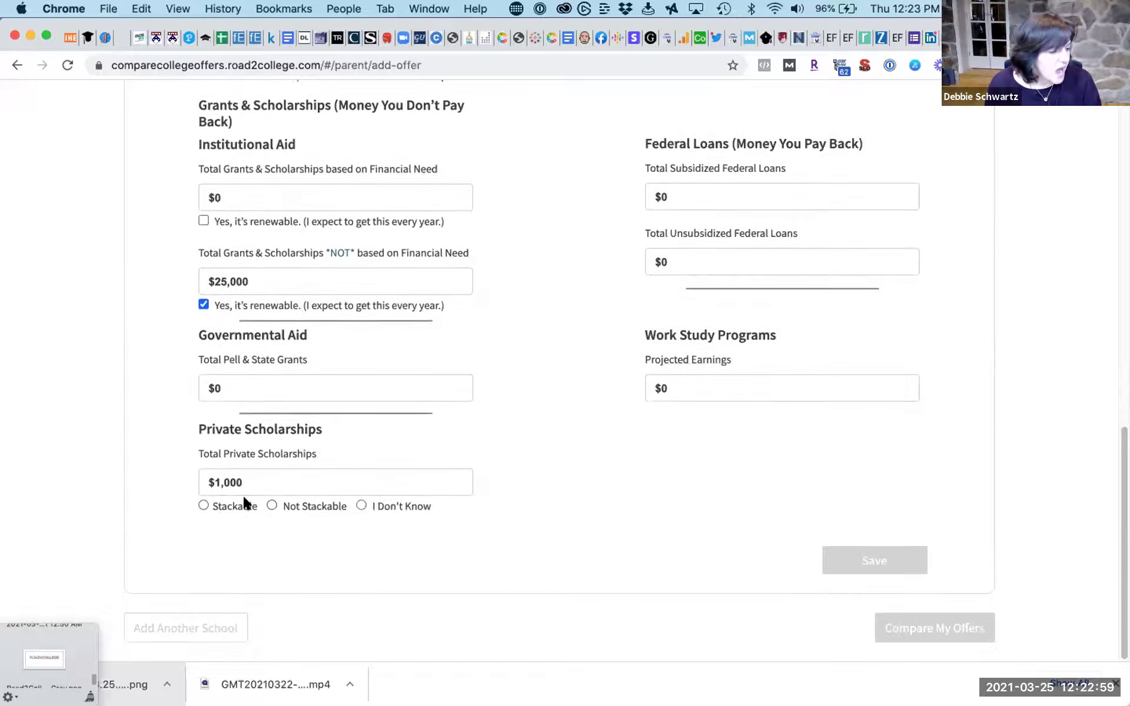
{"action": "left_click", "coordinate": [361, 504]}
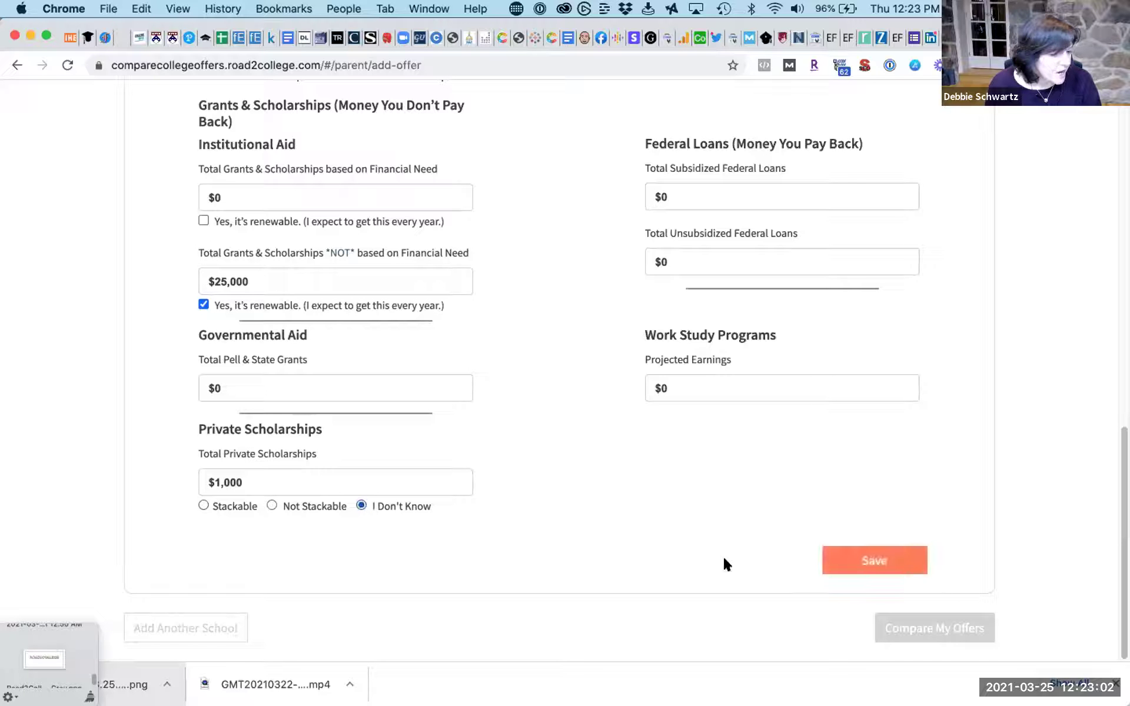
{"action": "left_click", "coordinate": [874, 560]}
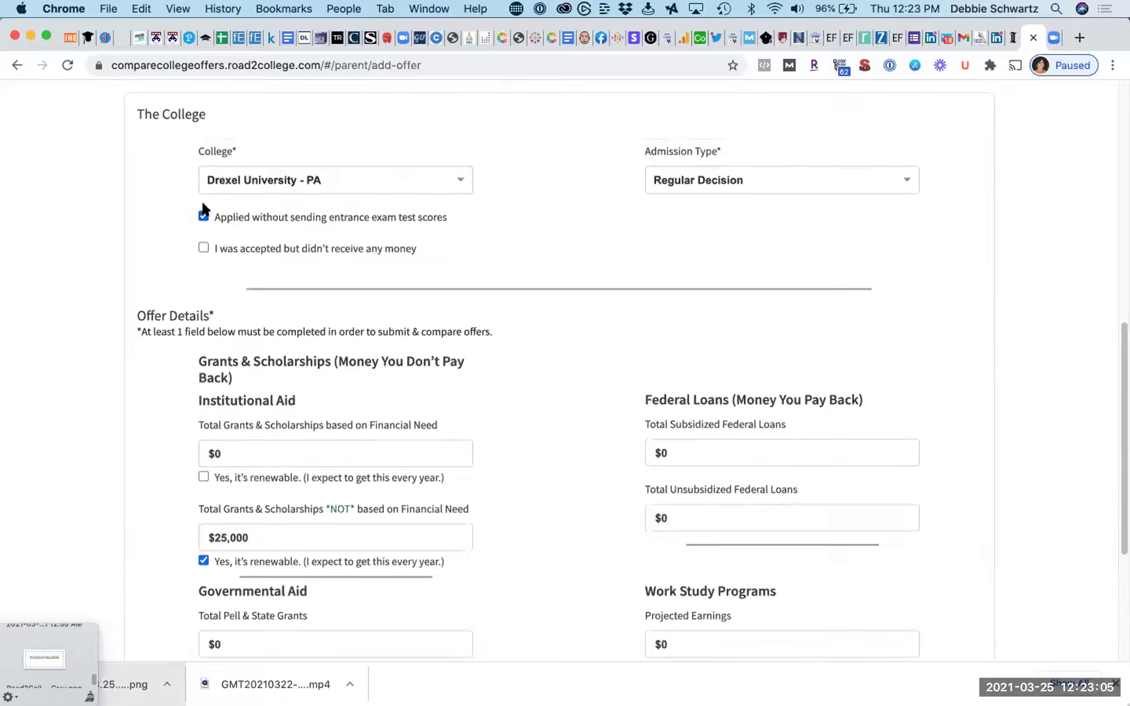
{"action": "scroll", "coordinate": [523, 350], "scroll_direction": "down", "scroll_amount": 5}
{"action": "left_click", "coordinate": [846, 553]}
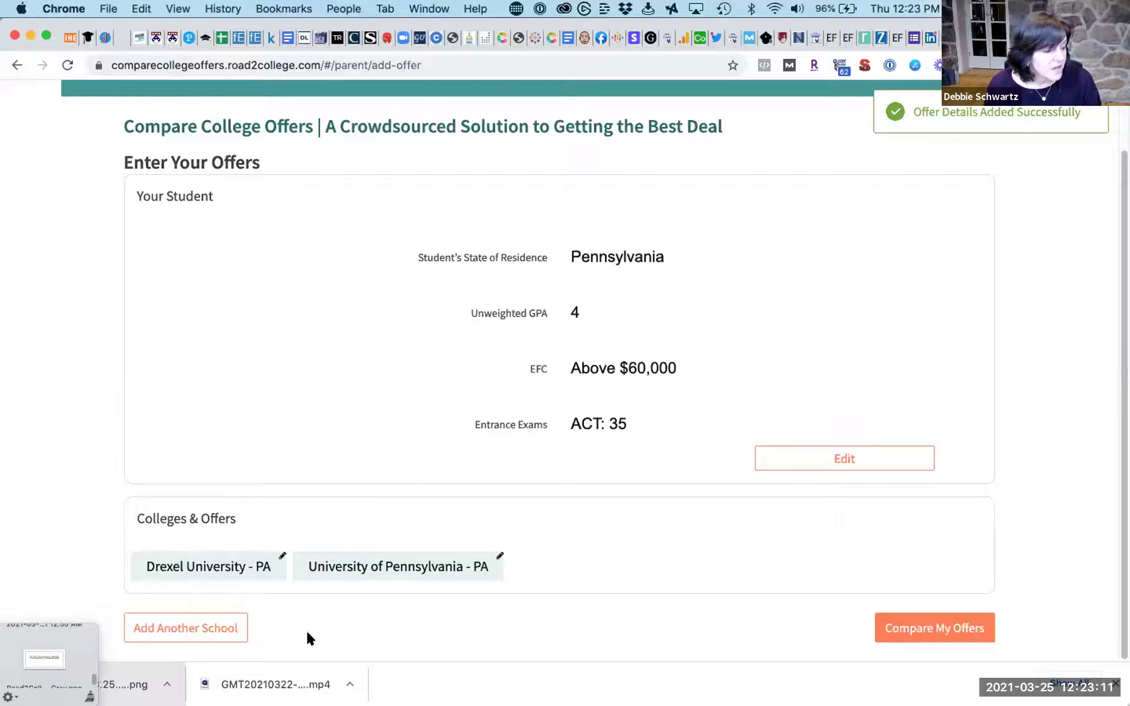
- Open the comparison of the entered offers and examine the net cost of Drexel and the University of Pennsylvania
{"action": "left_click", "coordinate": [954, 628]}
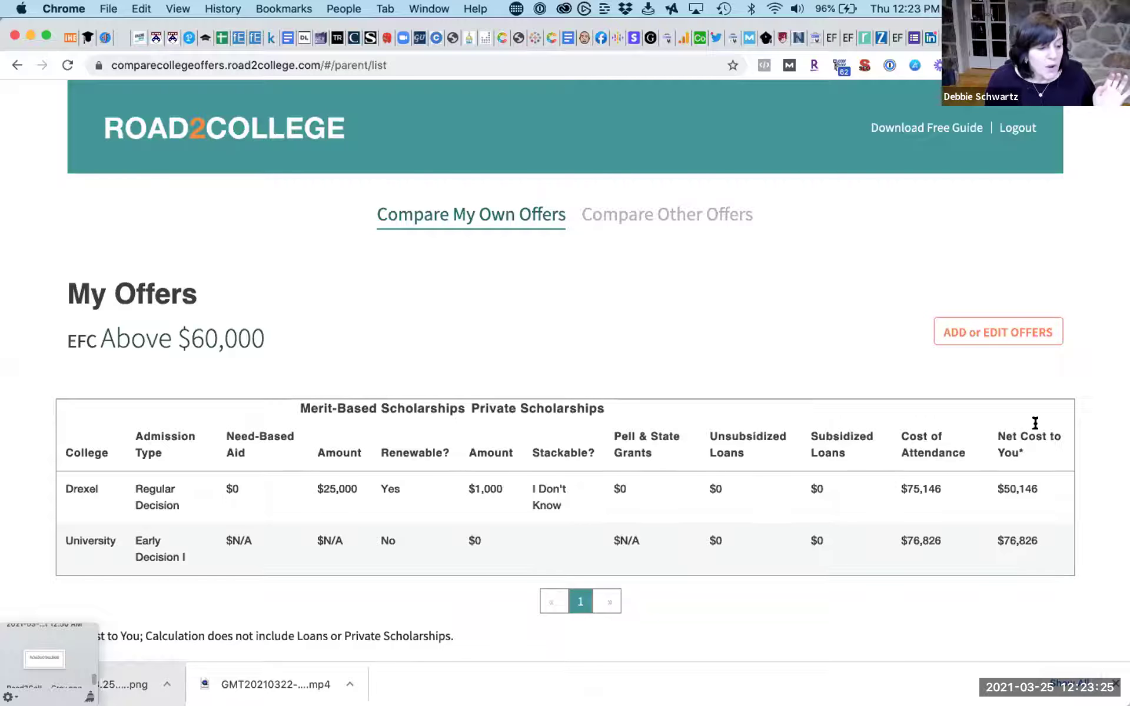
{"action": "left_click_drag", "start_coordinate": [984, 425], "coordinate": [1033, 502]}
{"action": "left_click", "coordinate": [994, 494]}
{"action": "left_click_drag", "start_coordinate": [996, 537], "coordinate": [1045, 531]}
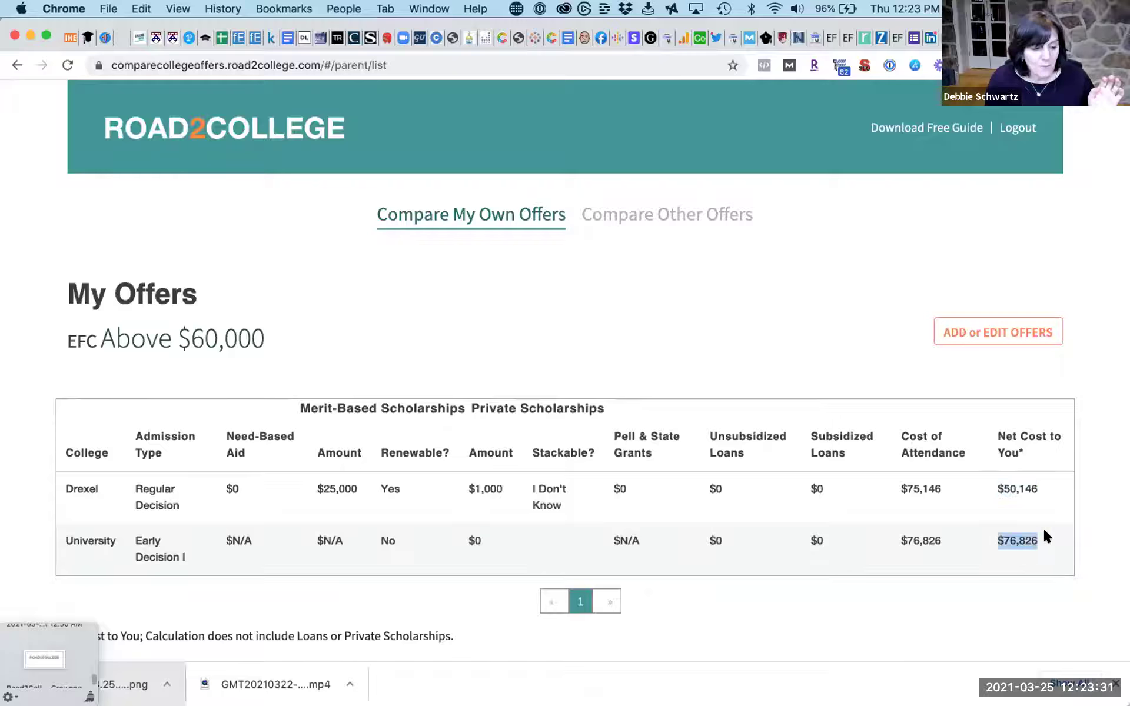